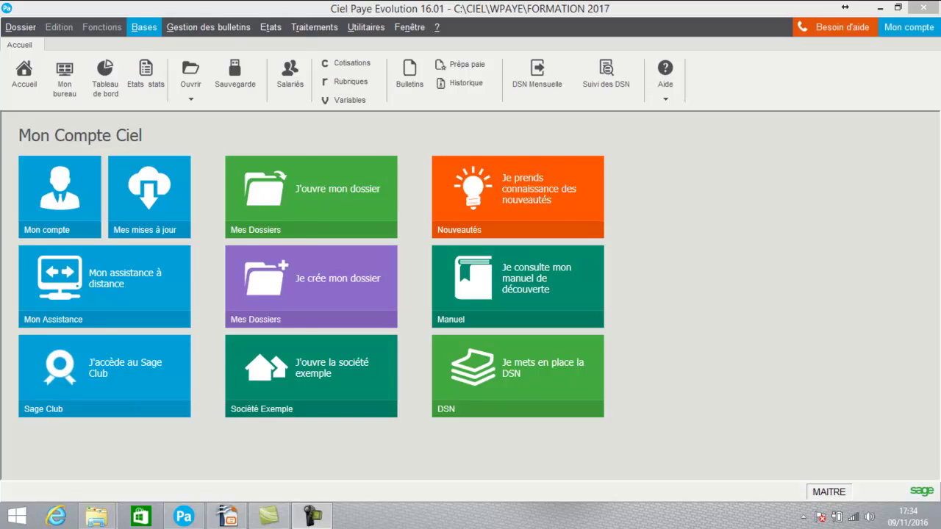
Open the URSSAF record from the list of caisses for editing and show its accounting accounts.
left_click(144, 27)
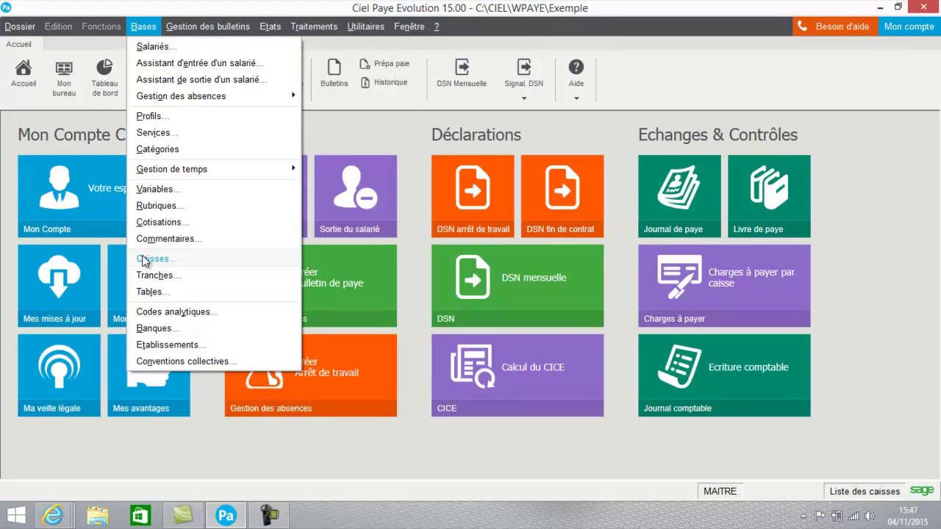
left_click(144, 260)
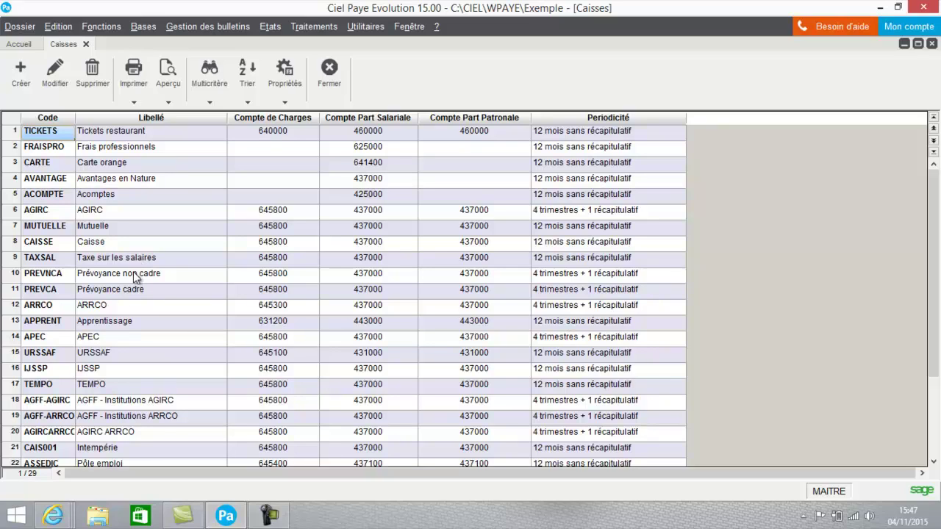
left_click(71, 360)
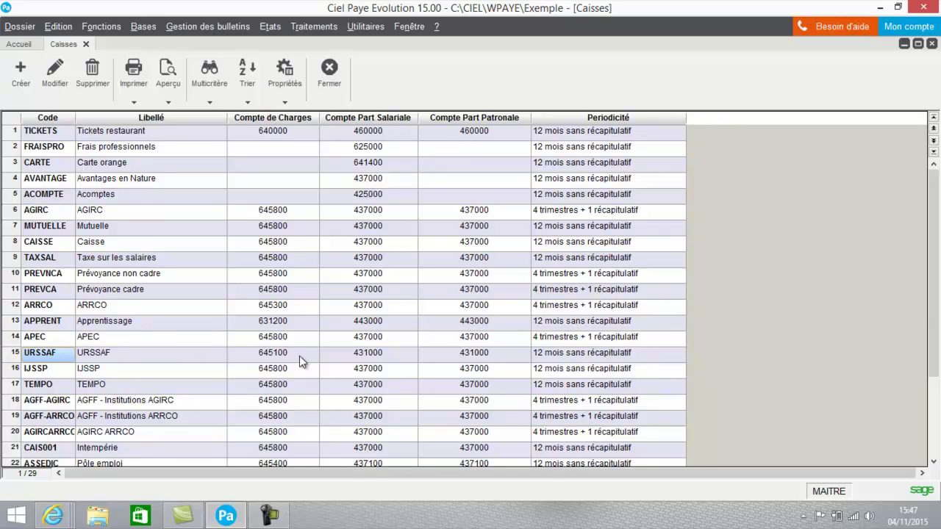
left_click(51, 76)
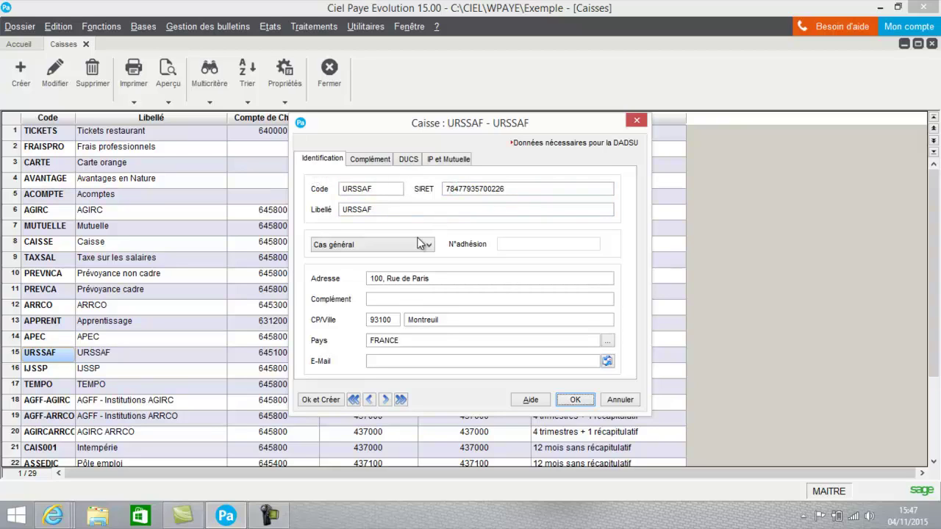
left_click(377, 161)
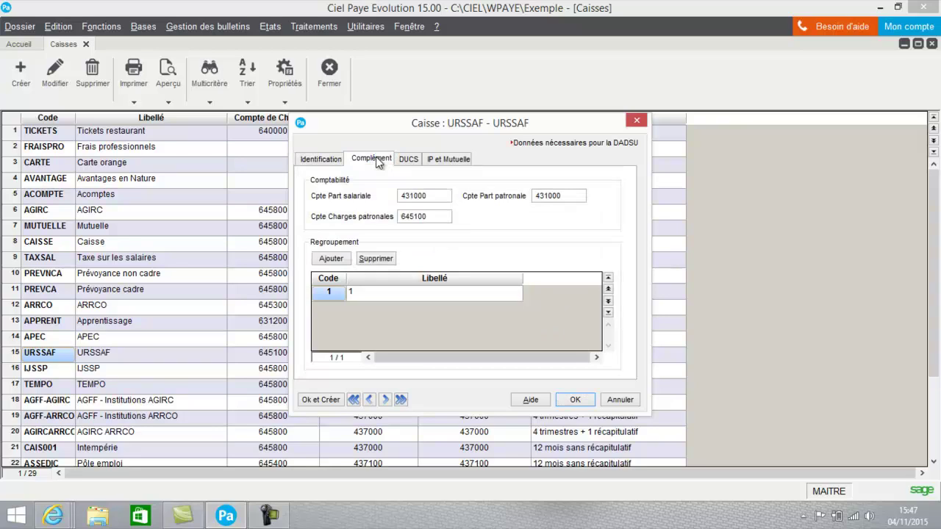
left_click(428, 196)
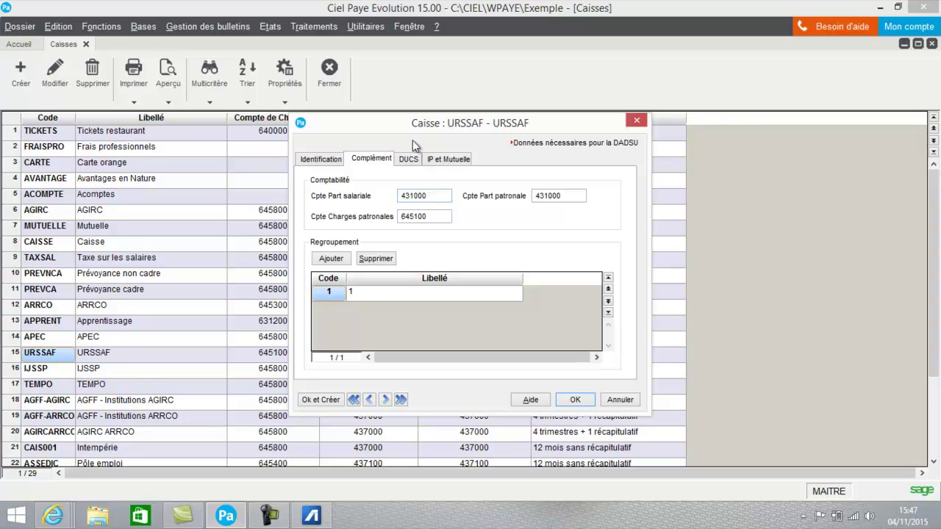
Set the URSSAF caisse's DUCS periodicity to 12 mois sans récapitulatif and its payment method to Télérèglement.
left_click(409, 161)
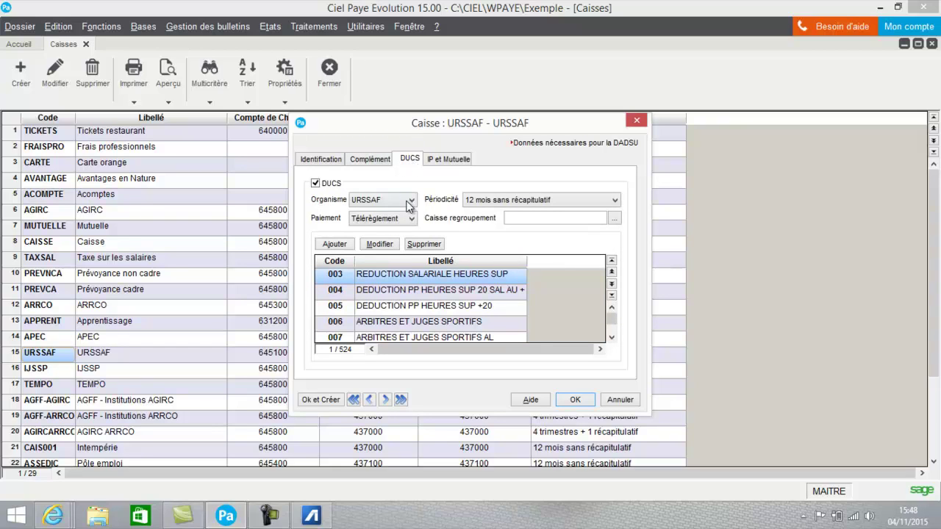
left_click(487, 198)
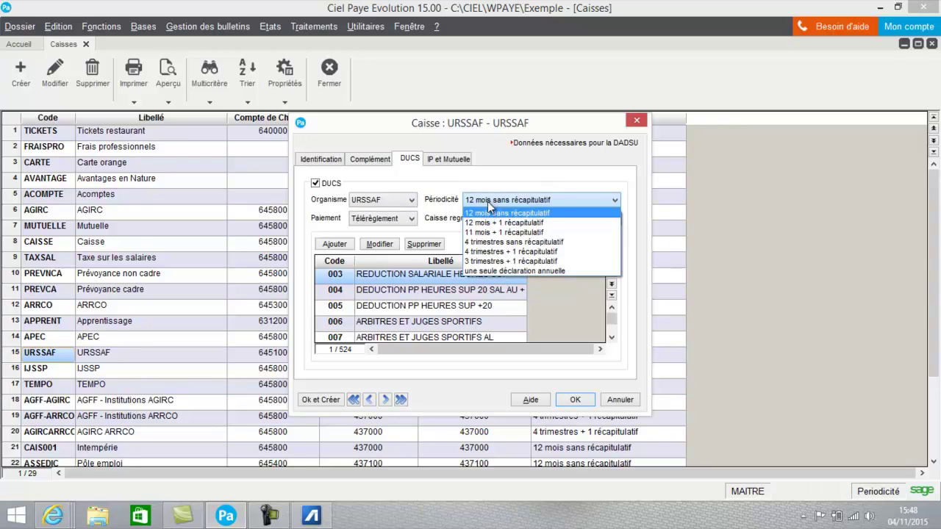
left_click(487, 214)
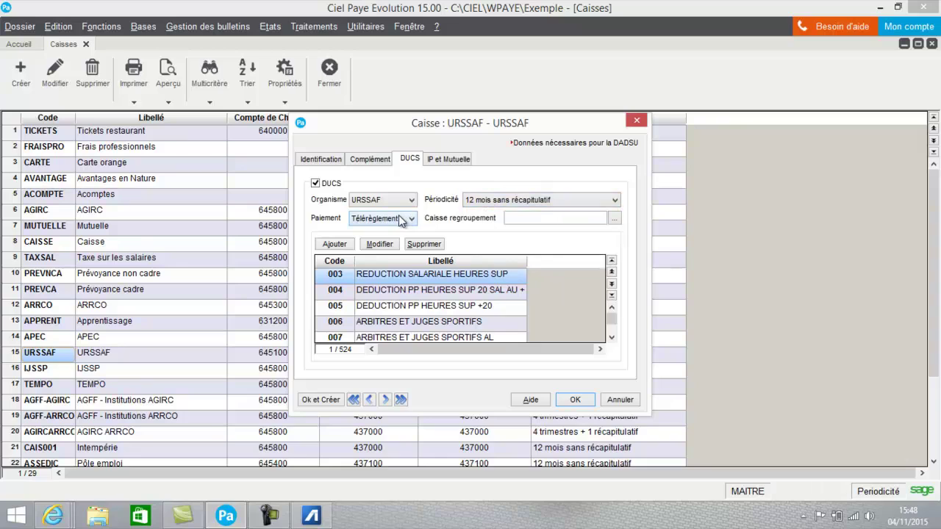
left_click(400, 219)
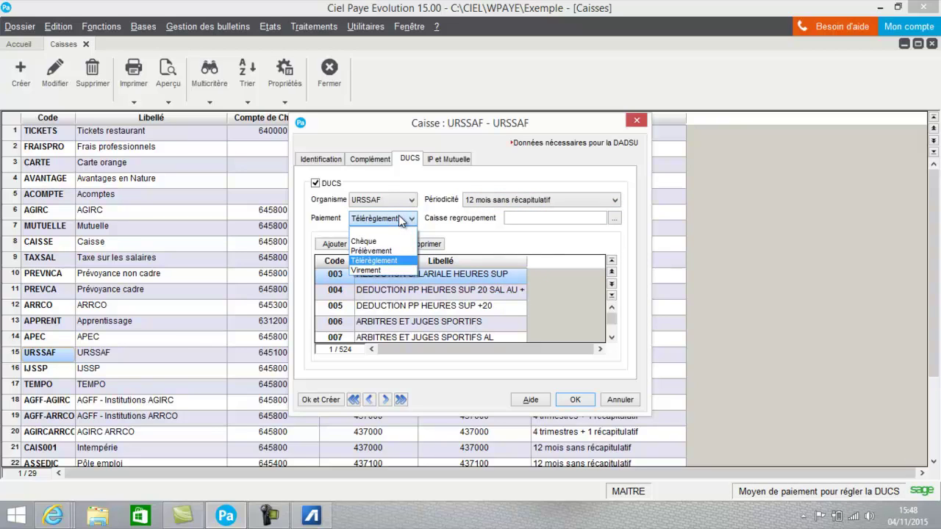
left_click(388, 260)
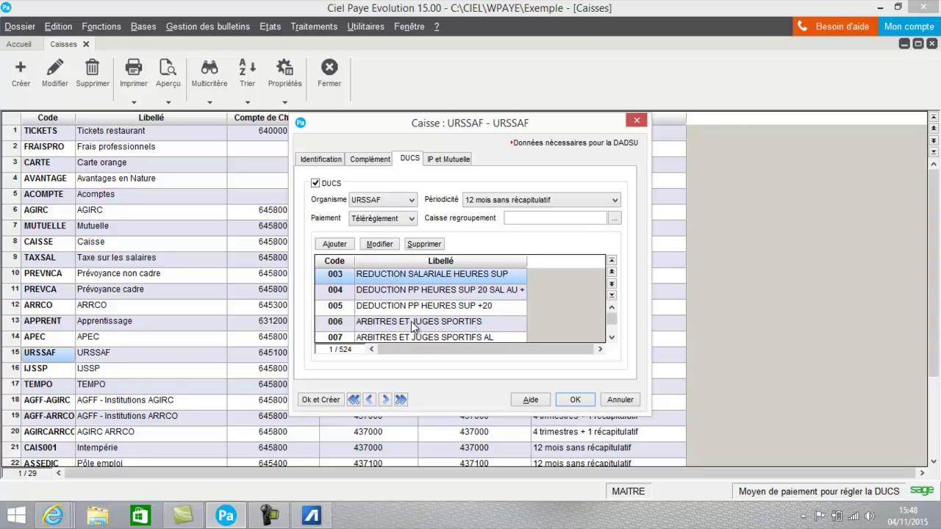
Review the URSSAF caisse's list of DUCS codes and its IP et Mutuelle details, and save the record.
left_click_drag(613, 322, 612, 331)
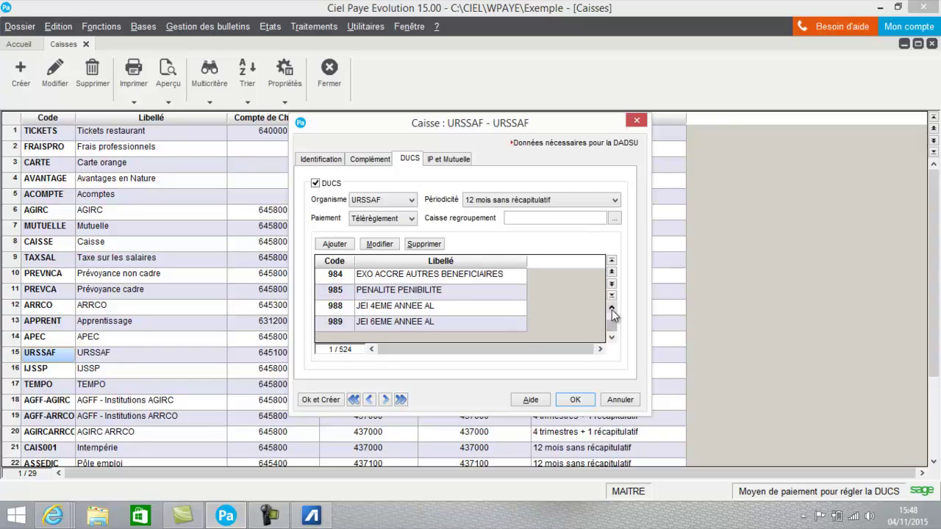
left_click(612, 311)
left_click(612, 311)
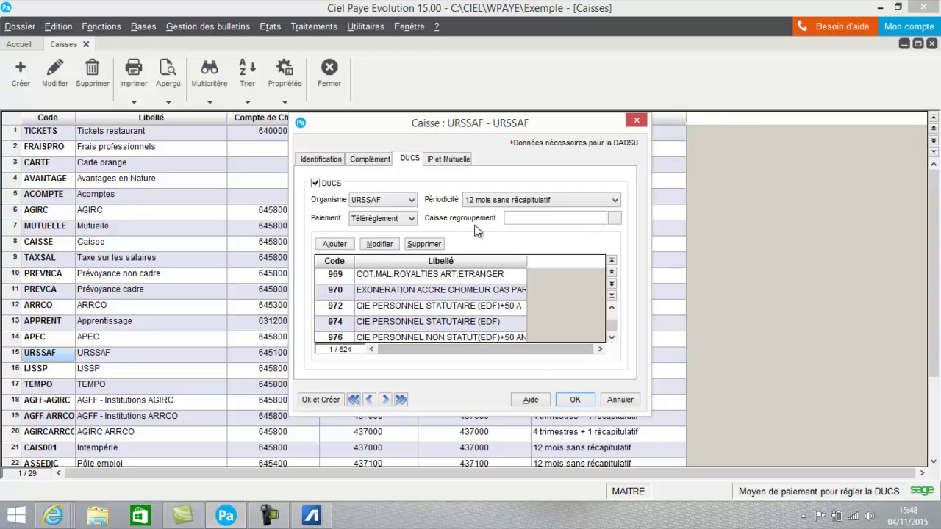
left_click(450, 162)
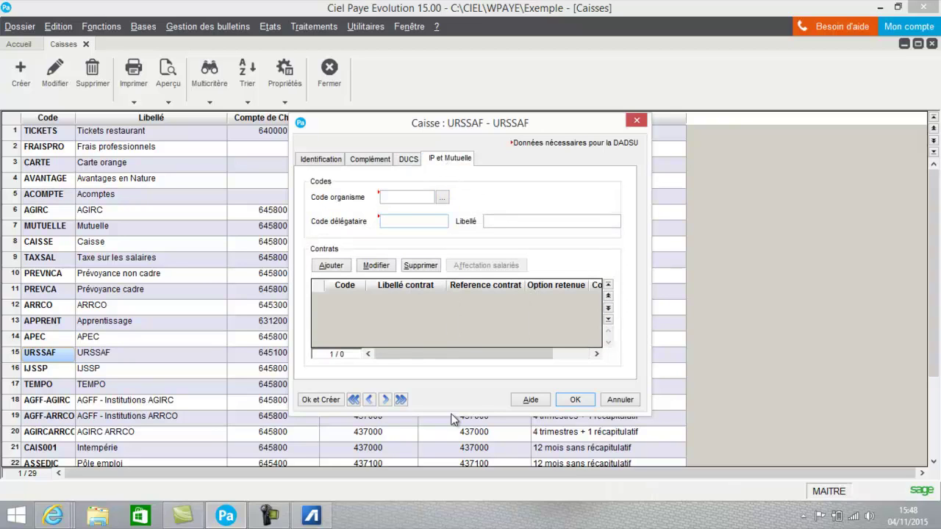
left_click(575, 399)
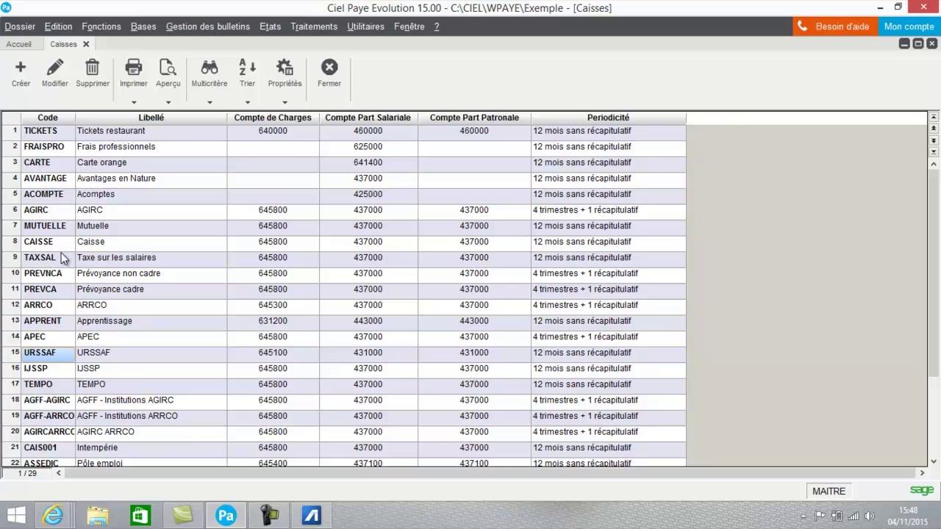
Edit the ARRCO caisse, checking its accounting accounts, and save it with the DUCS payment method set to Télérèglement.
left_click(61, 308)
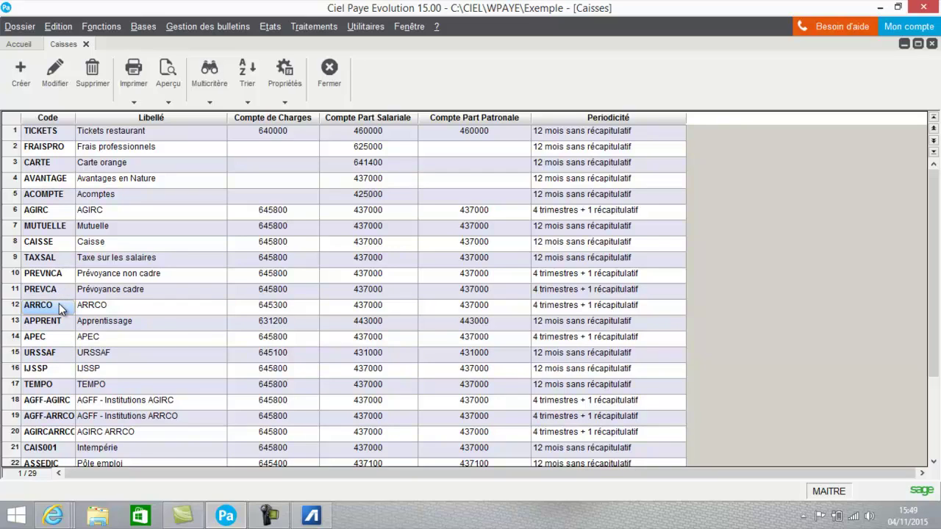
left_click(55, 71)
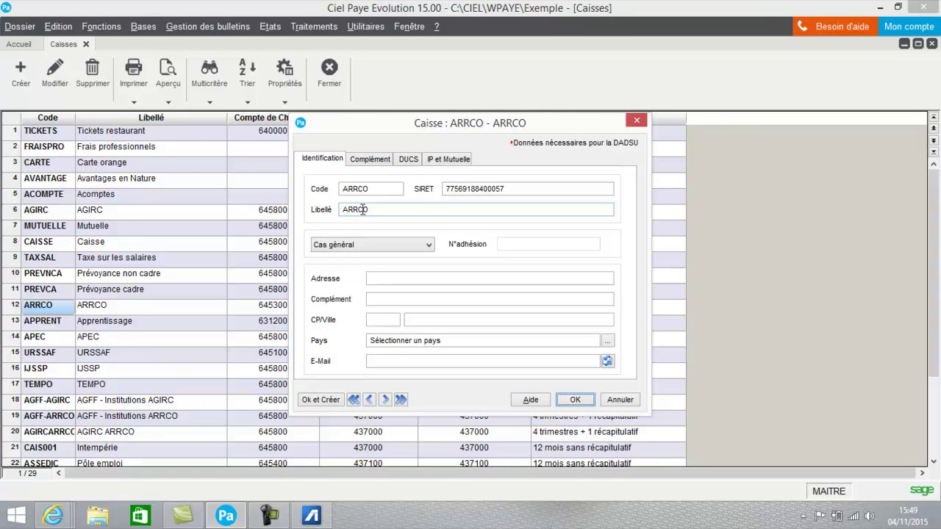
left_click(374, 169)
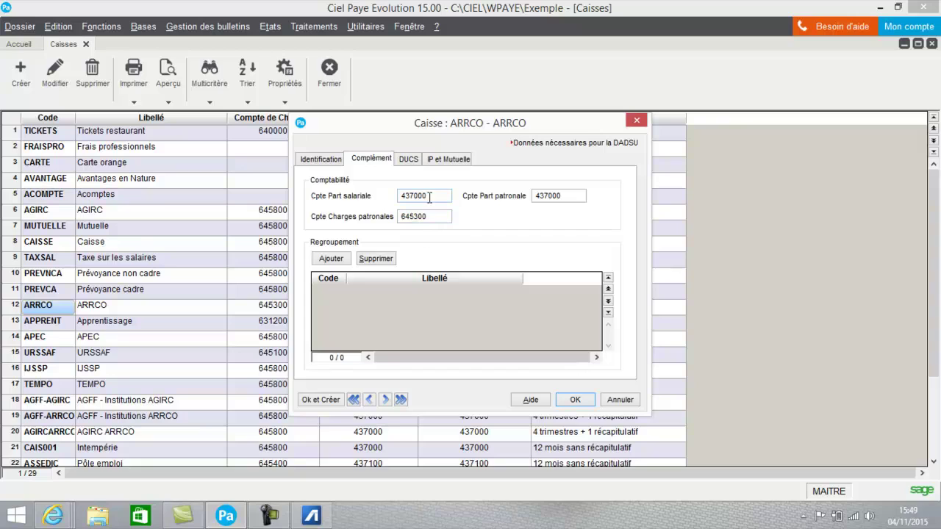
left_click(409, 162)
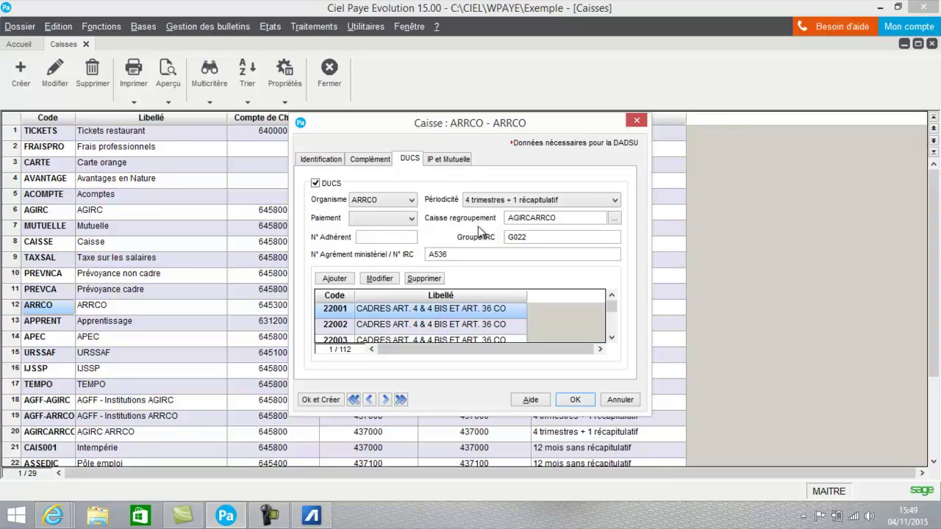
left_click(380, 219)
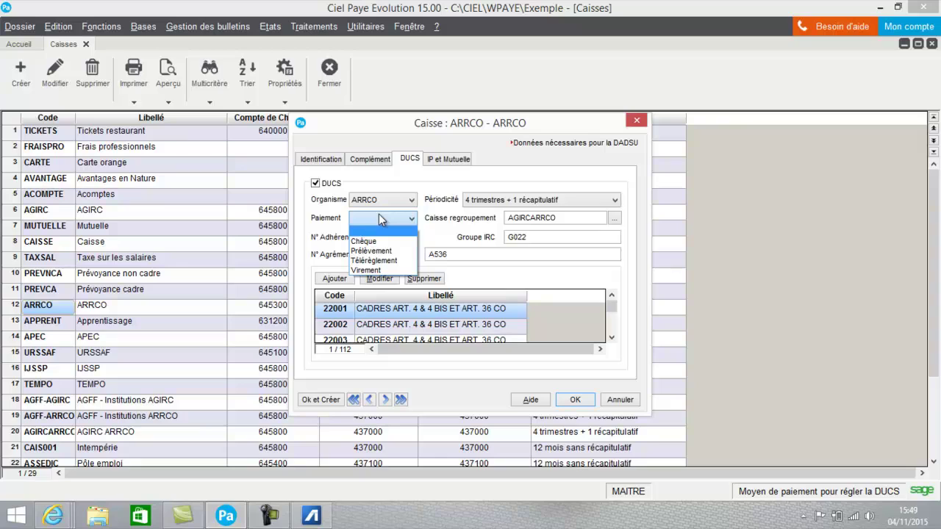
left_click(374, 262)
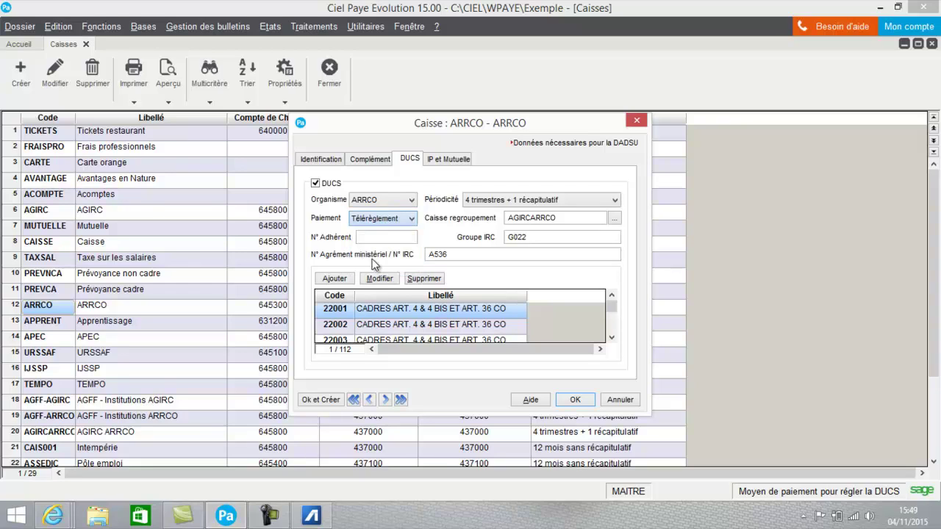
left_click(387, 235)
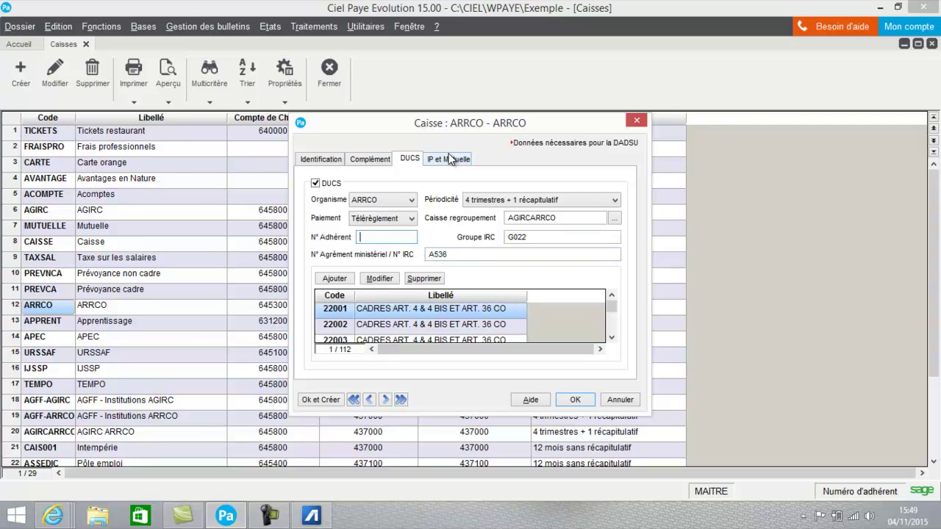
left_click(577, 400)
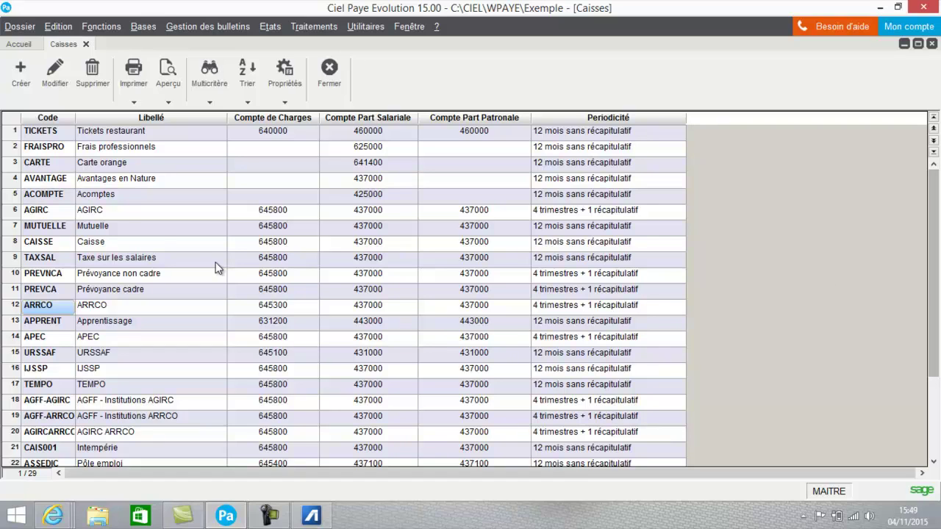
Edit the AGIRC caisse, checking its accounting accounts, and save it with the DUCS payment method set to Télérèglement.
left_click(107, 212)
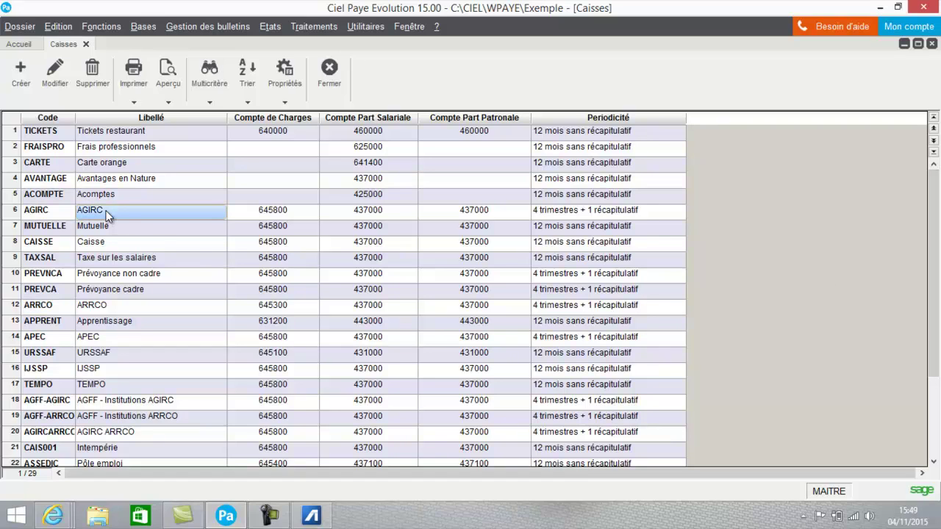
left_click(56, 69)
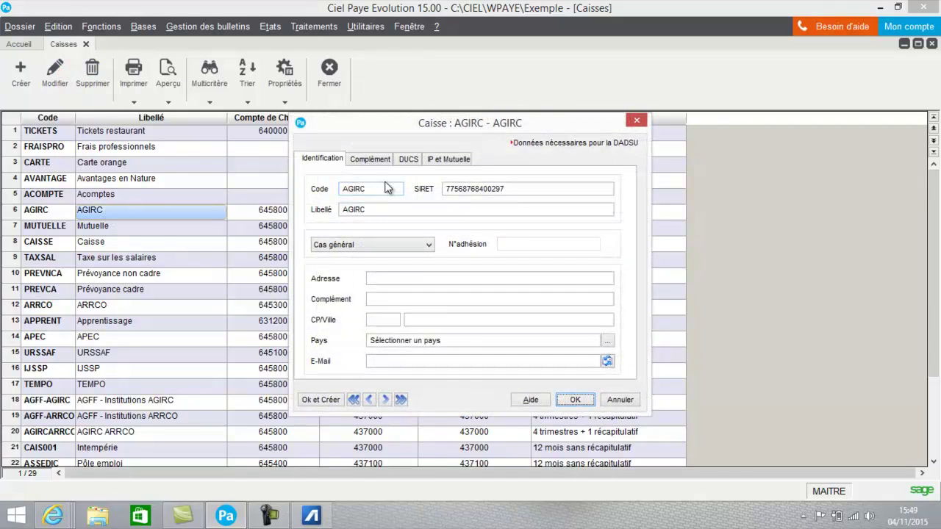
left_click(371, 161)
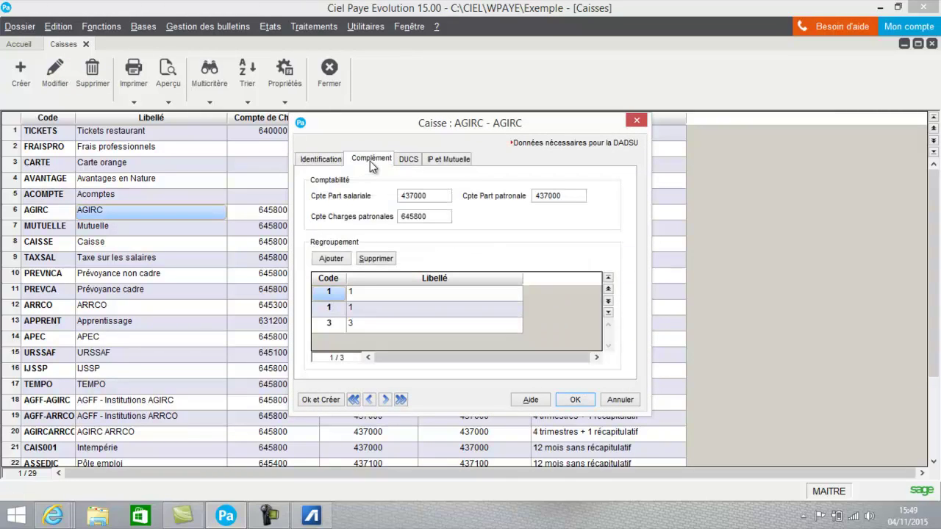
left_click(410, 160)
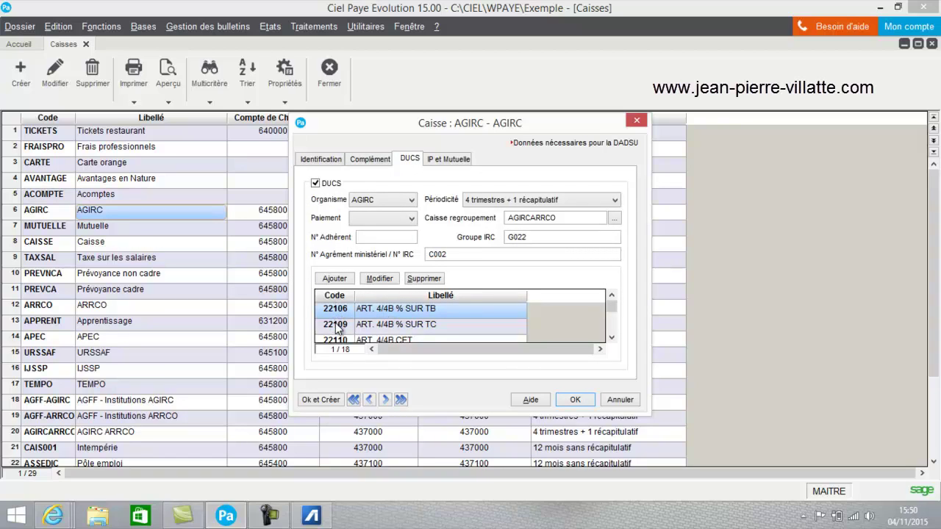
left_click(380, 224)
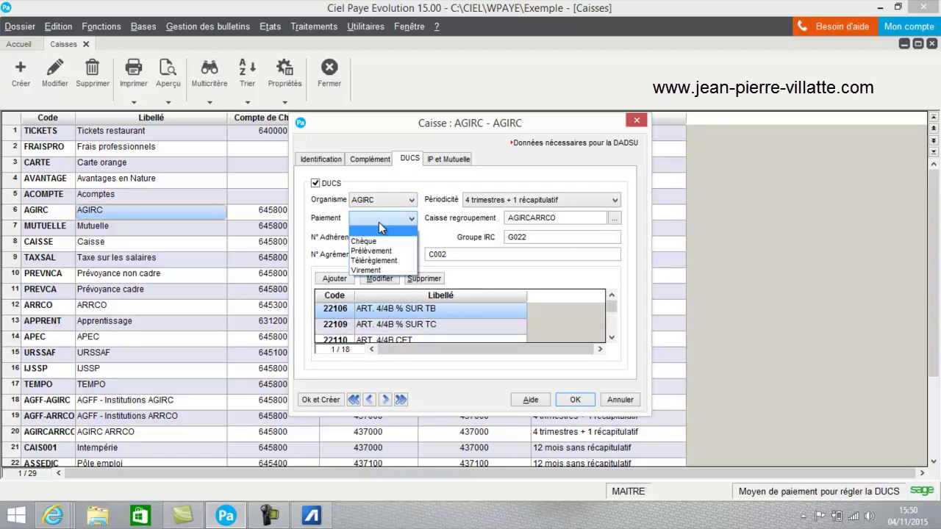
left_click(376, 261)
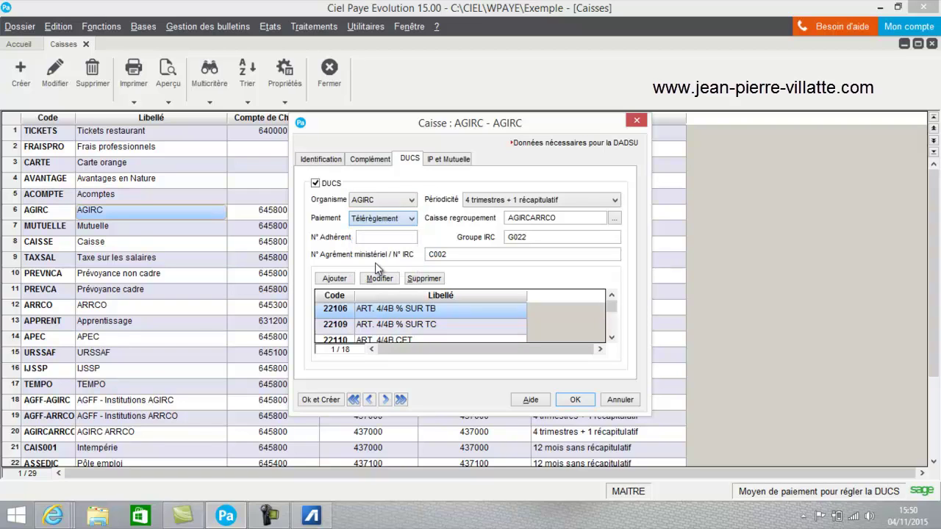
left_click(573, 401)
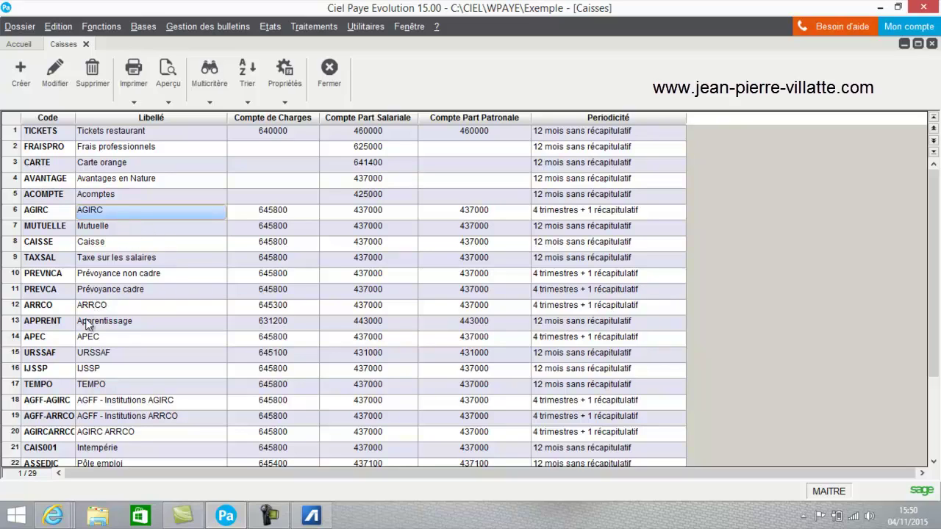
Open the APEC caisse for editing, check its accounting accounts and DUCS settings, and validate the record.
left_click(86, 340)
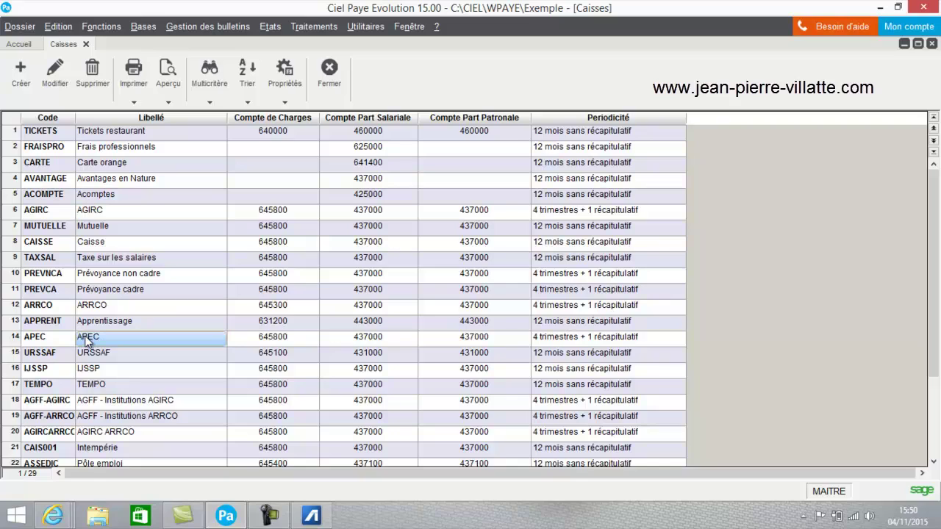
left_click(87, 339)
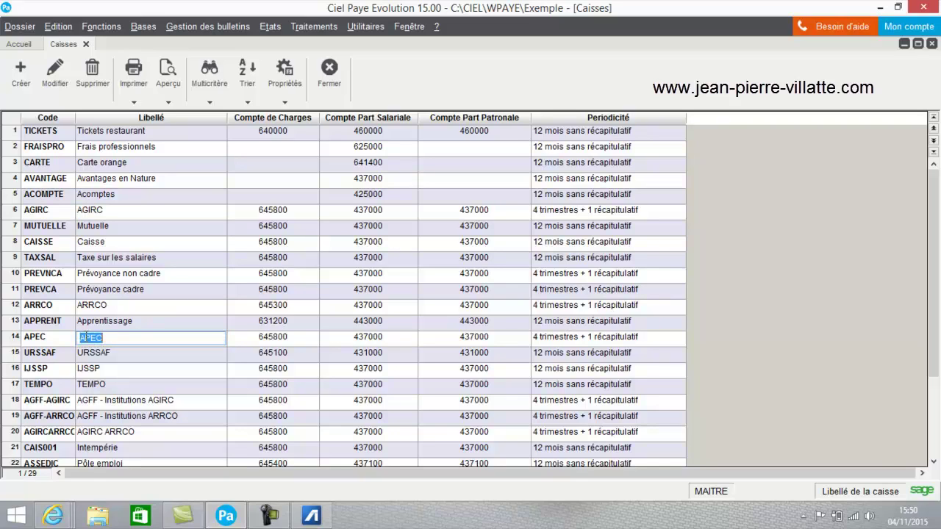
left_click(59, 336)
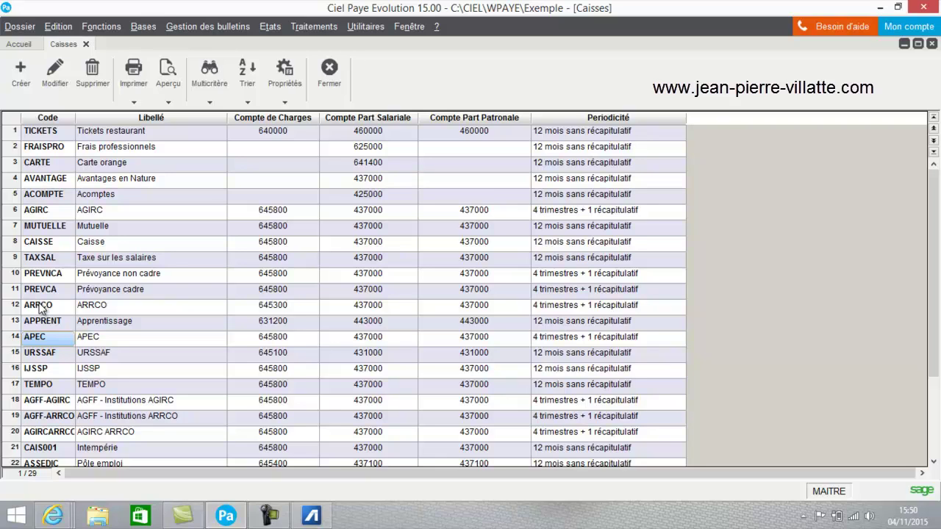
left_click(53, 71)
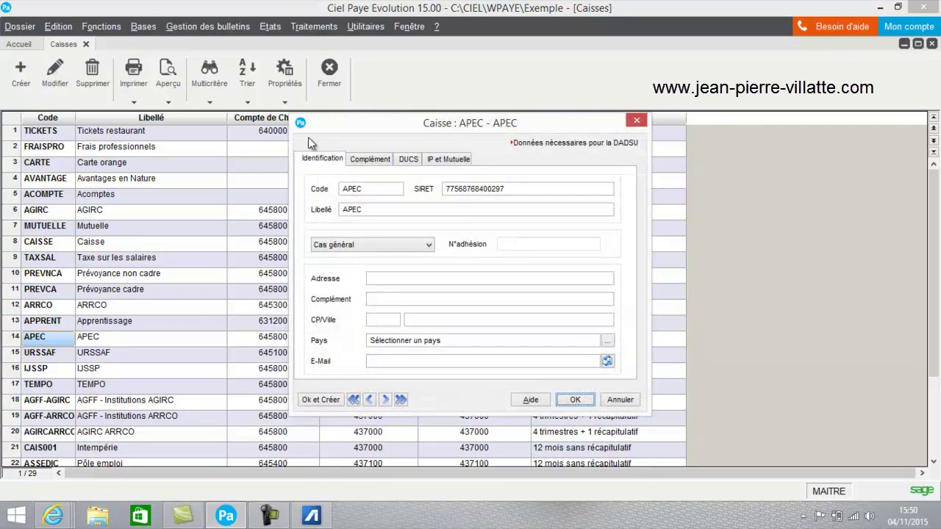
left_click(367, 158)
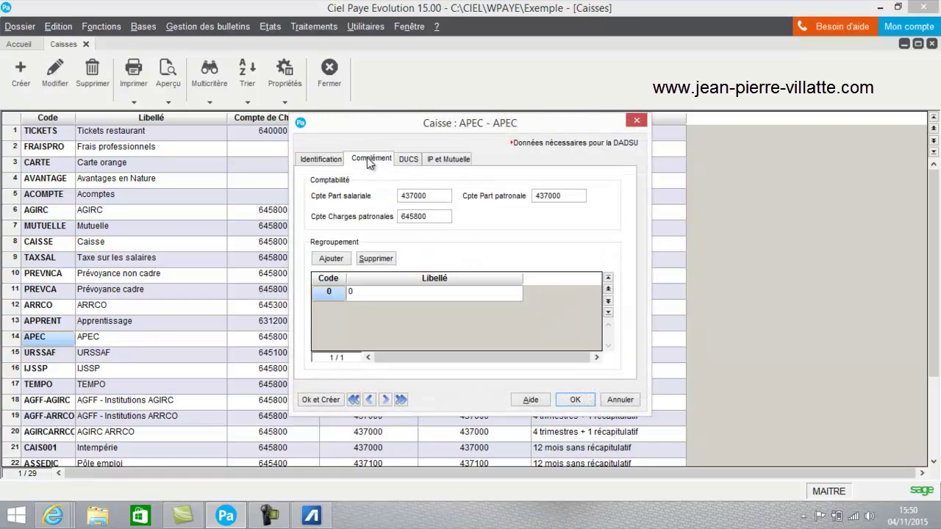
left_click(409, 162)
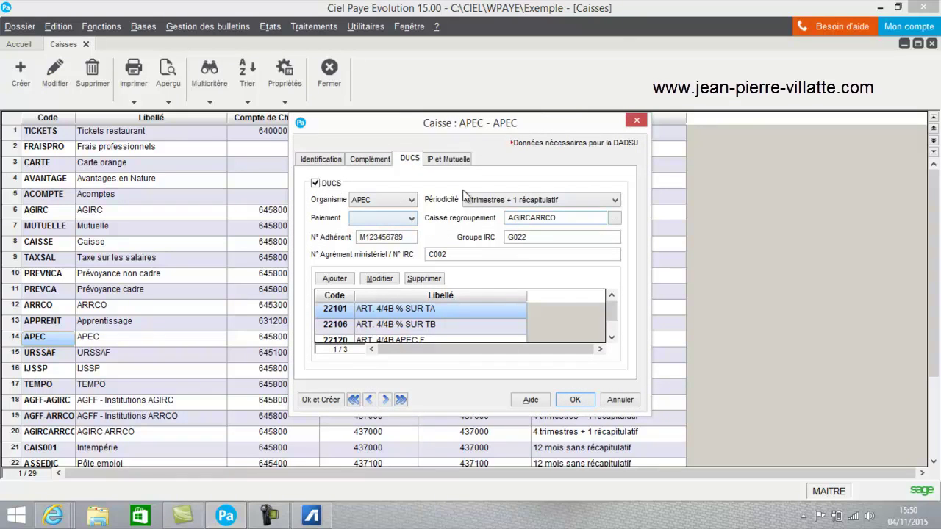
left_click(575, 400)
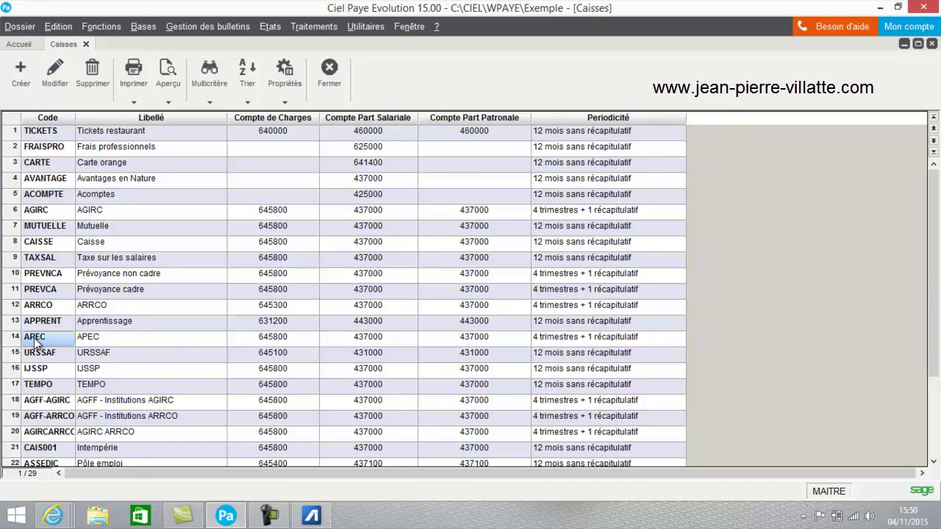
Look through the AGFF-AGIRC, AGFF-ARRCO and ASSEDIC (Pôle emploi) entries in the caisse list.
left_click(69, 405)
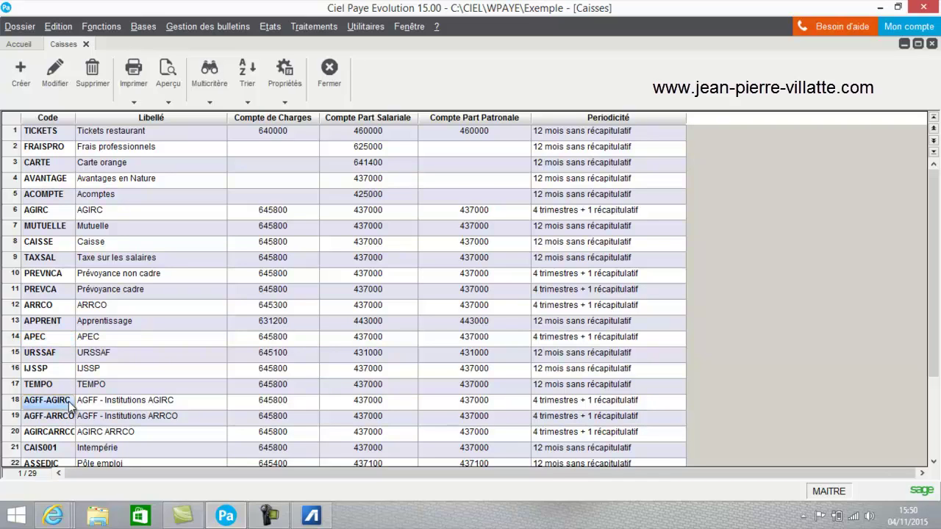
left_click(71, 416)
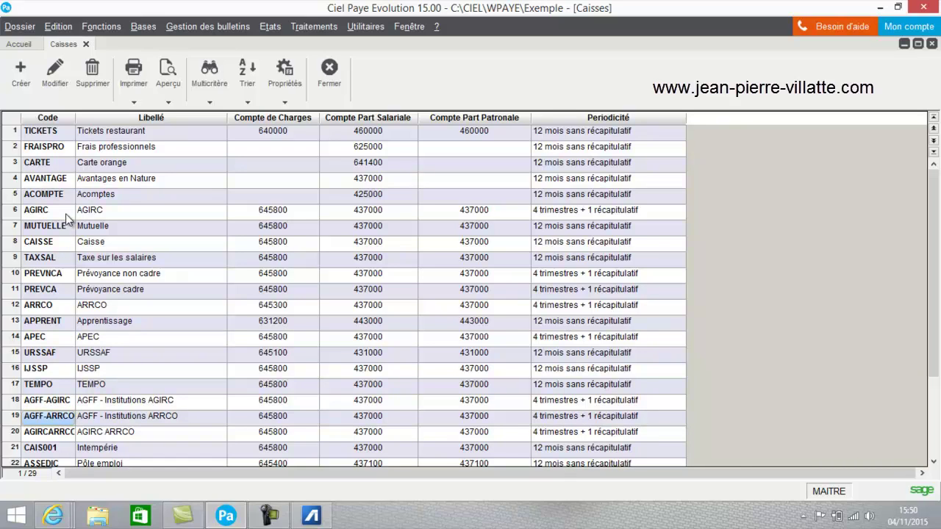
left_click(66, 403)
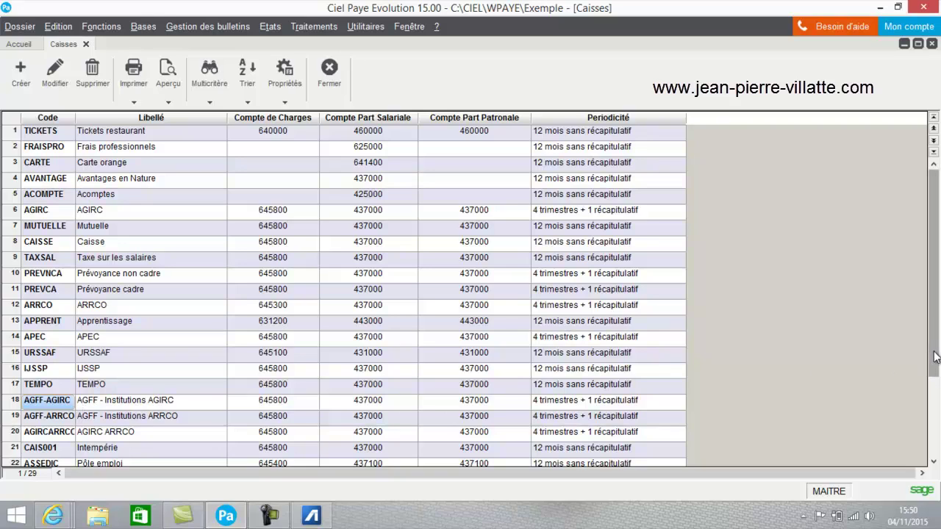
scroll(935, 384, "down", 2)
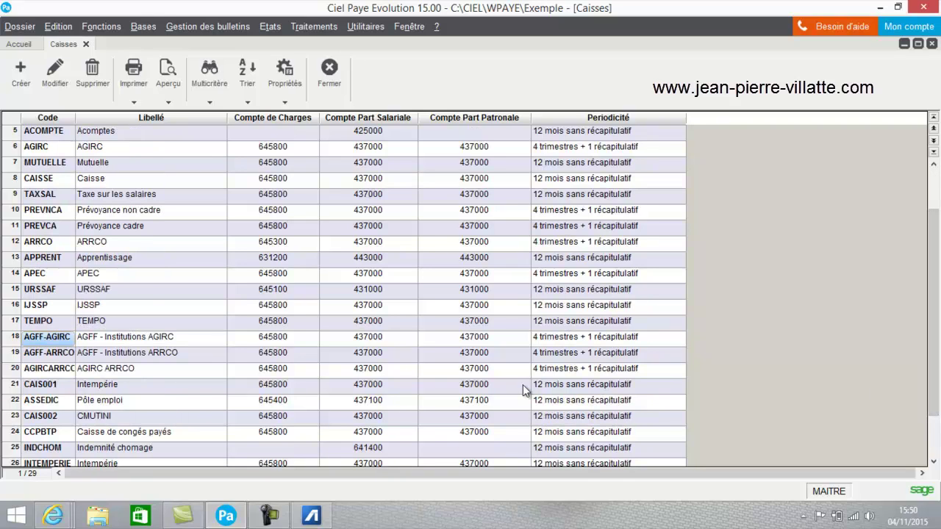
left_click(48, 404)
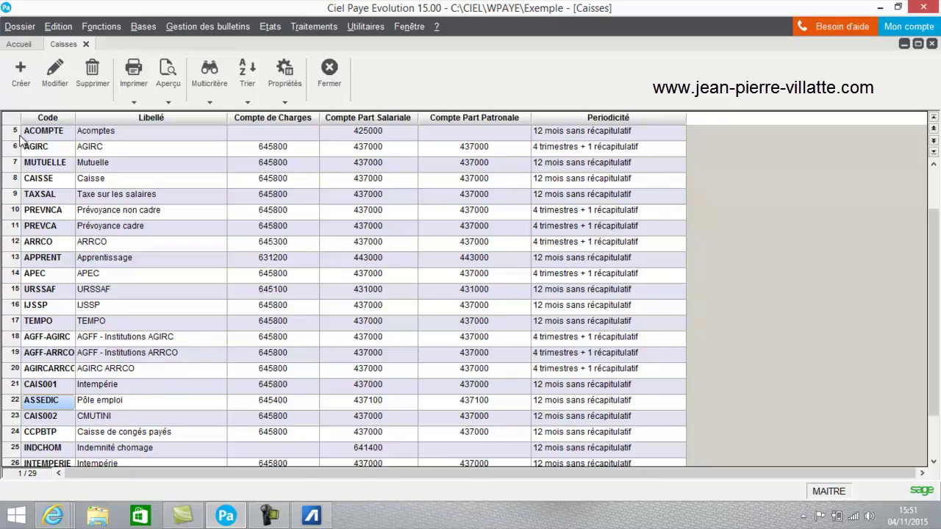
Open the MUTUELLE caisse for editing and review its accounting accounts, DUCS status and IP et Mutuelle details.
left_click(42, 166)
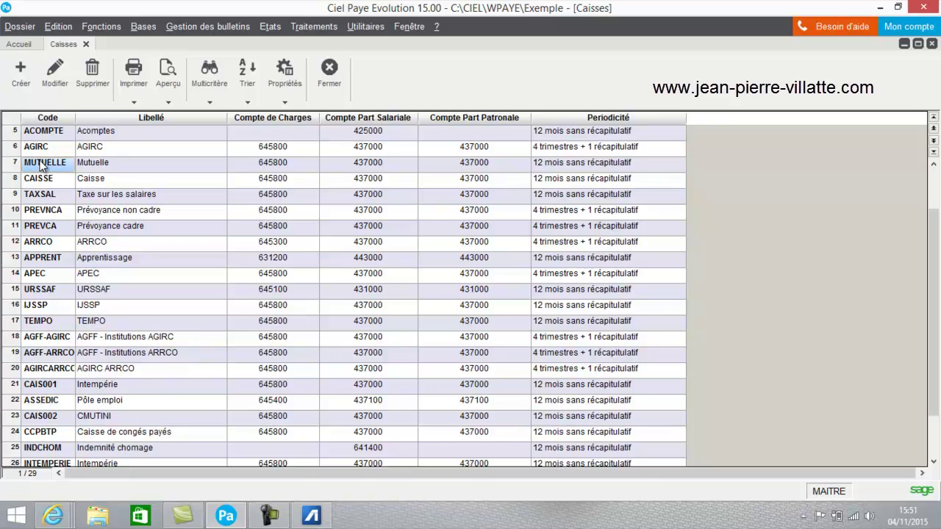
left_click(55, 71)
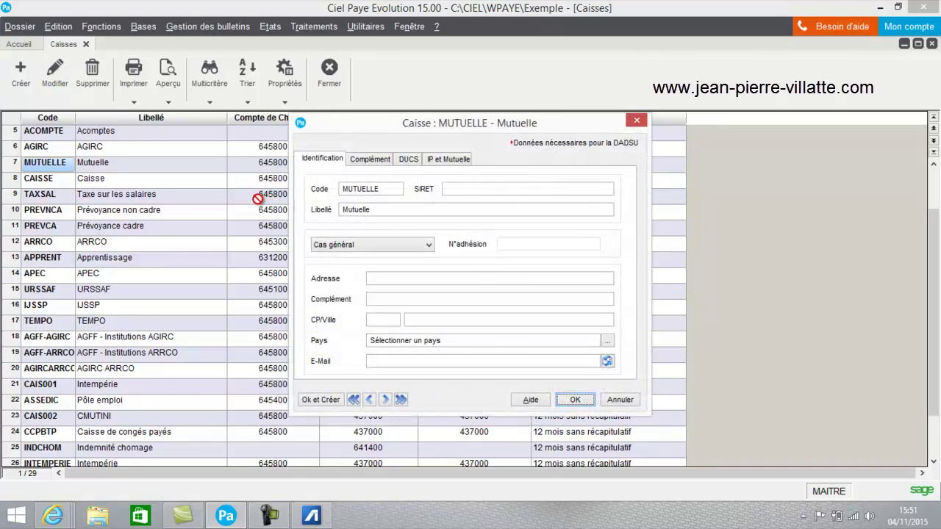
left_click(370, 159)
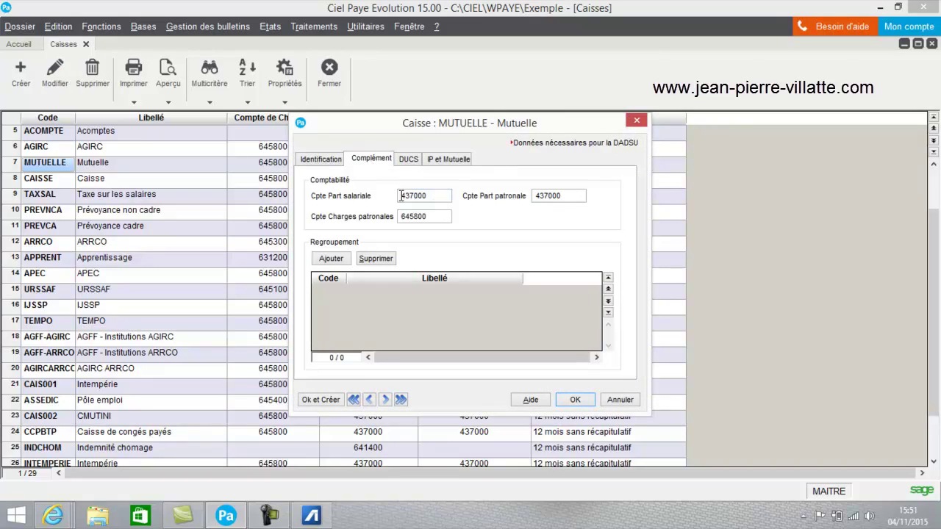
left_click(408, 163)
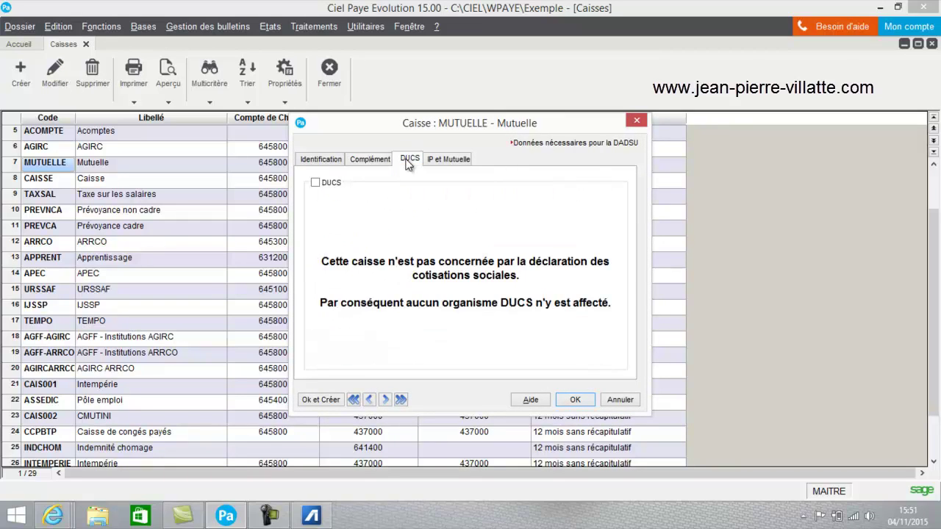
left_click(444, 162)
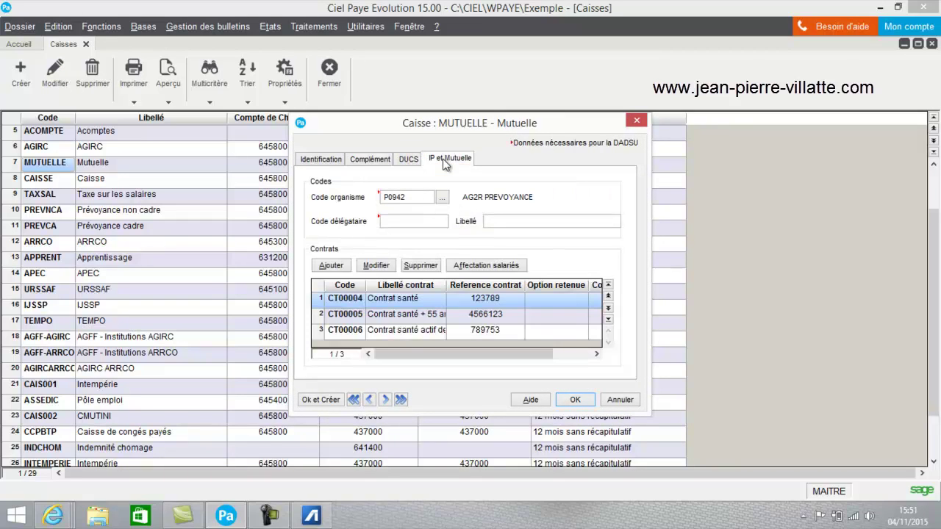
Consult the list of IP organismes for the Mutuelle caisse without changing the choice, and check the délégataire code and label fields.
left_click(444, 198)
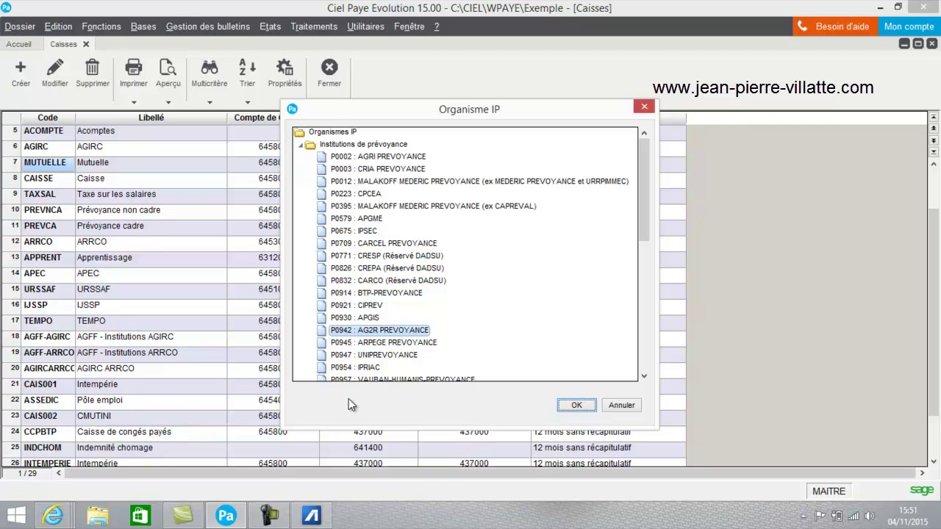
left_click(613, 405)
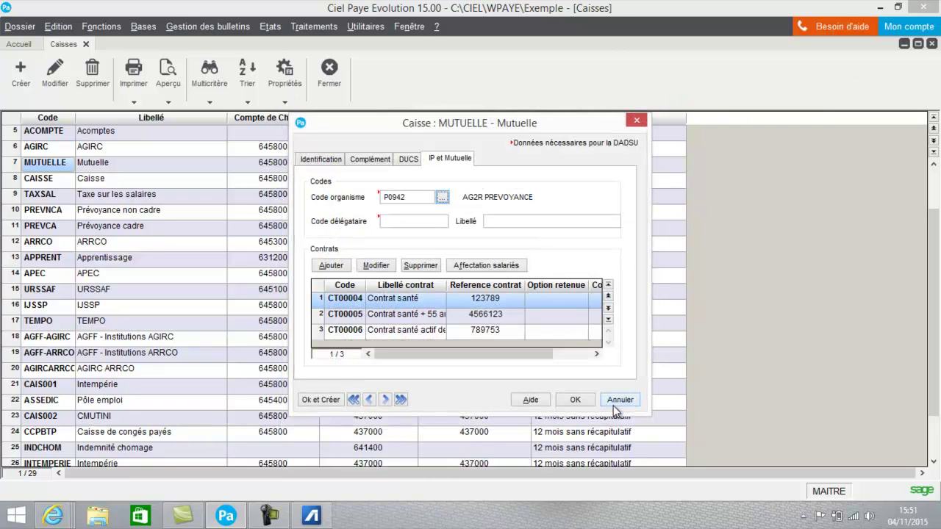
left_click(406, 221)
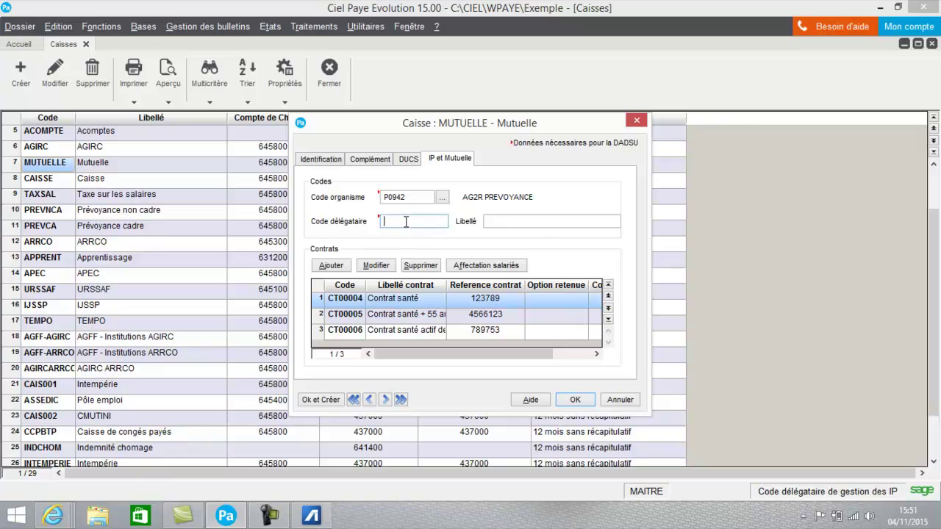
left_click(500, 222)
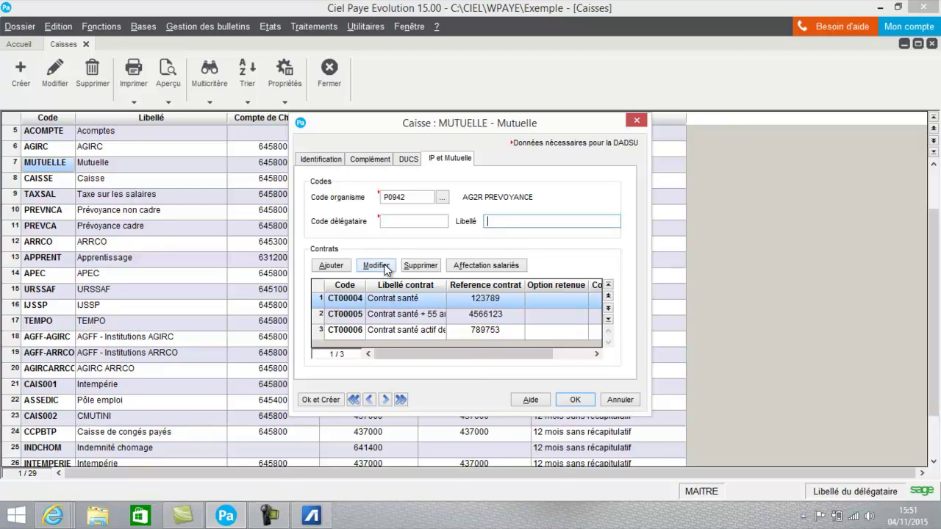
Review the details of the Contrat santé contract in the Mutuelle caisse, and validate both the contract and the caisse.
left_click(371, 301)
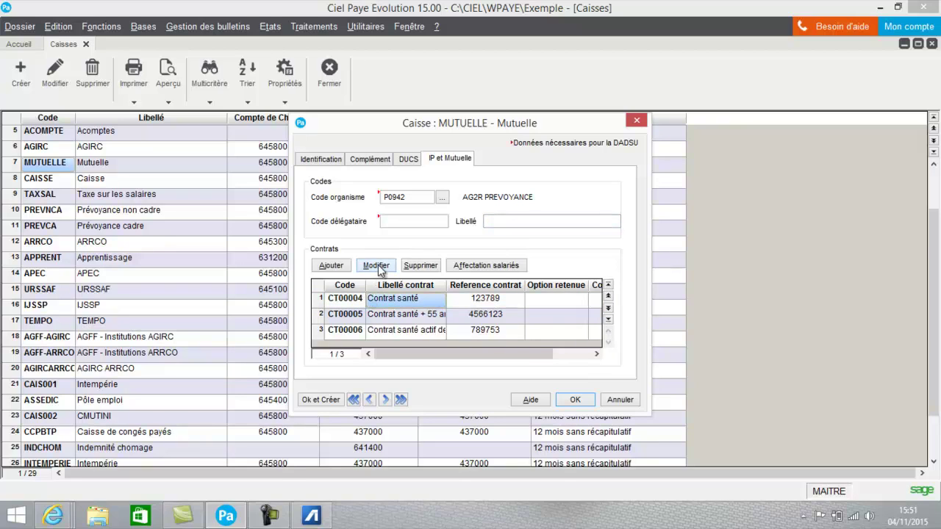
left_click(376, 265)
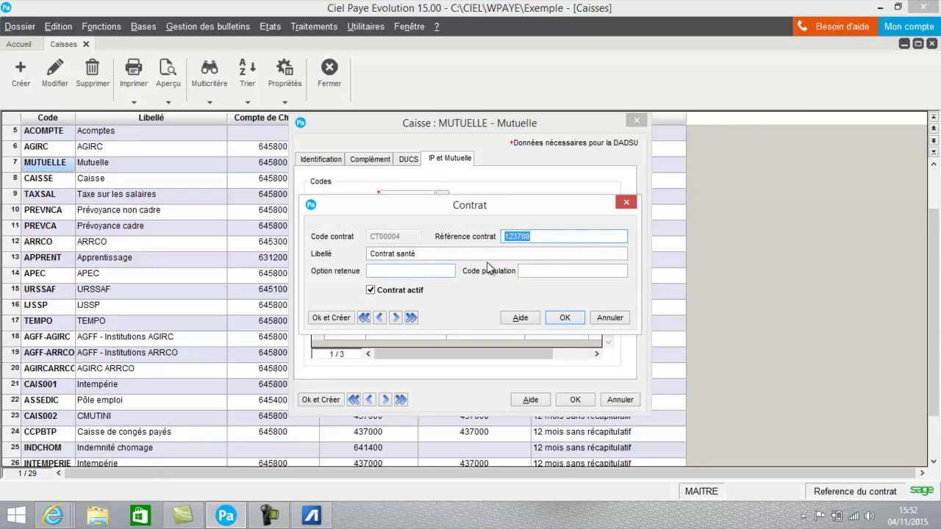
left_click(564, 317)
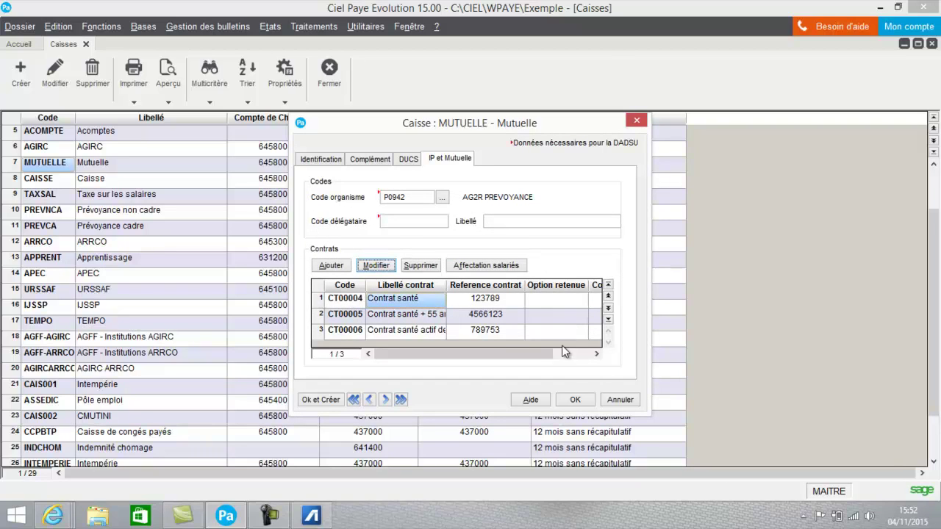
left_click(573, 402)
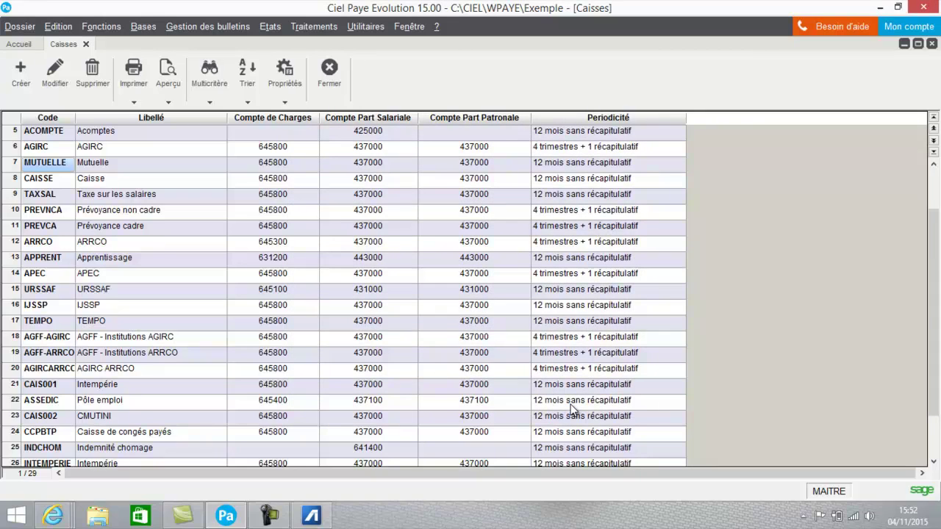
Check the accounting accounts of the ACOMPTE caisse and close its record without saving.
left_click(65, 130)
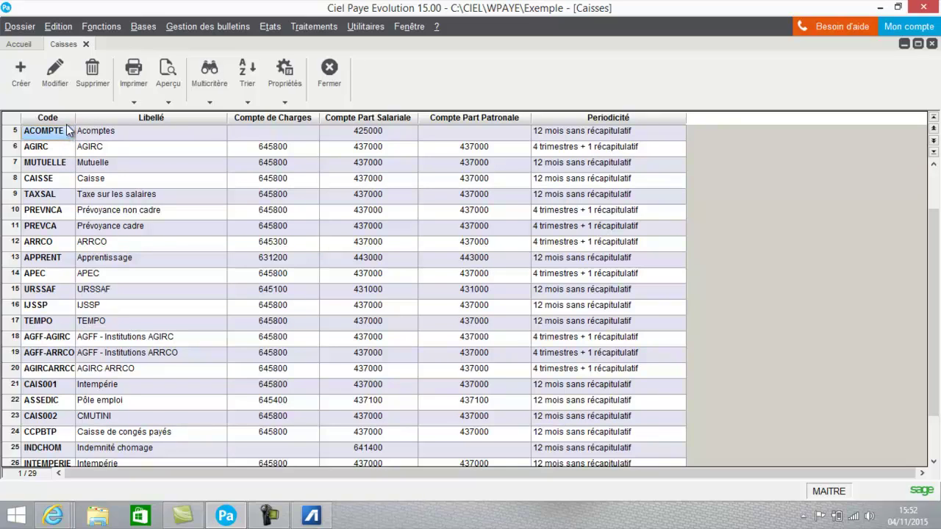
left_click(57, 81)
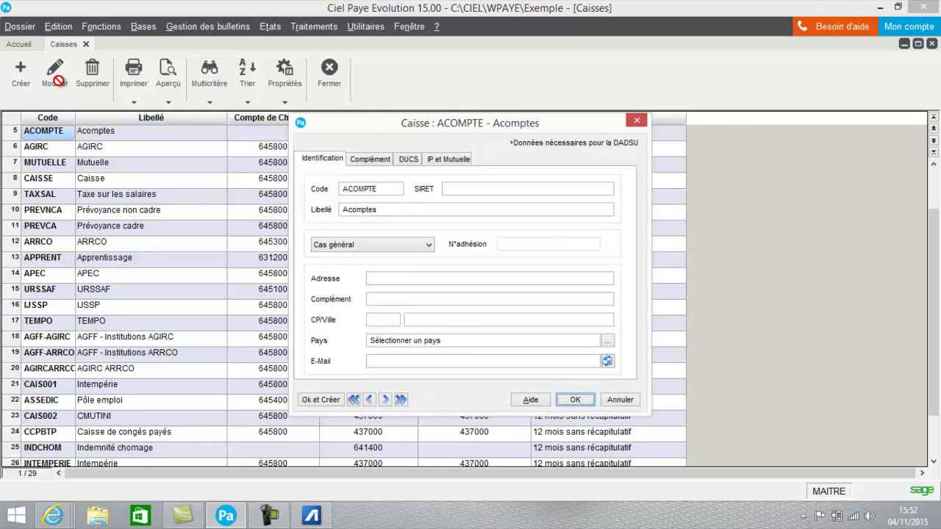
left_click(368, 159)
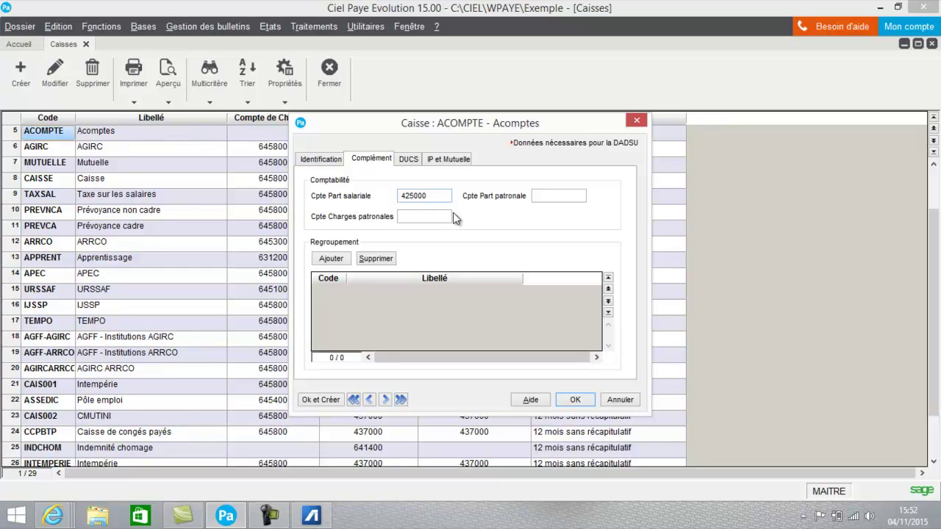
left_click(620, 399)
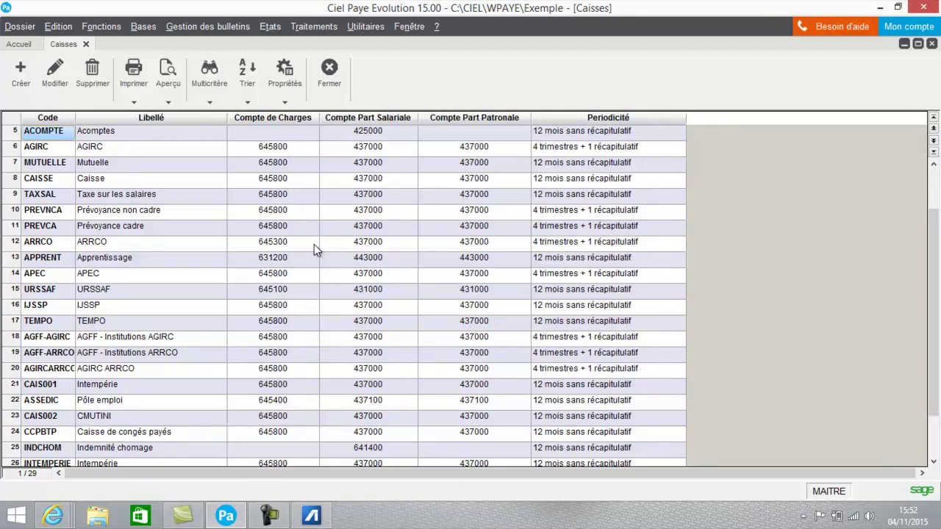
Check the accounting accounts of the Apprentissage caisse and validate its record.
left_click(166, 259)
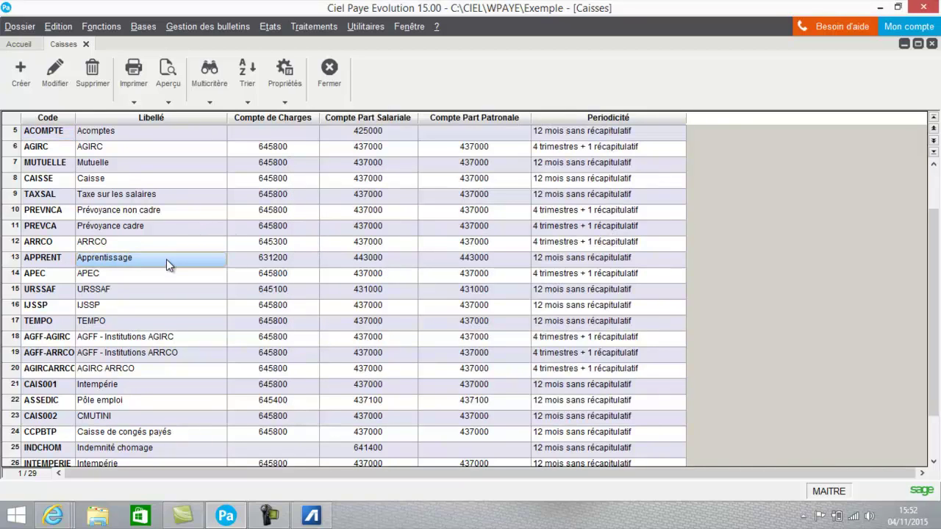
left_click(57, 84)
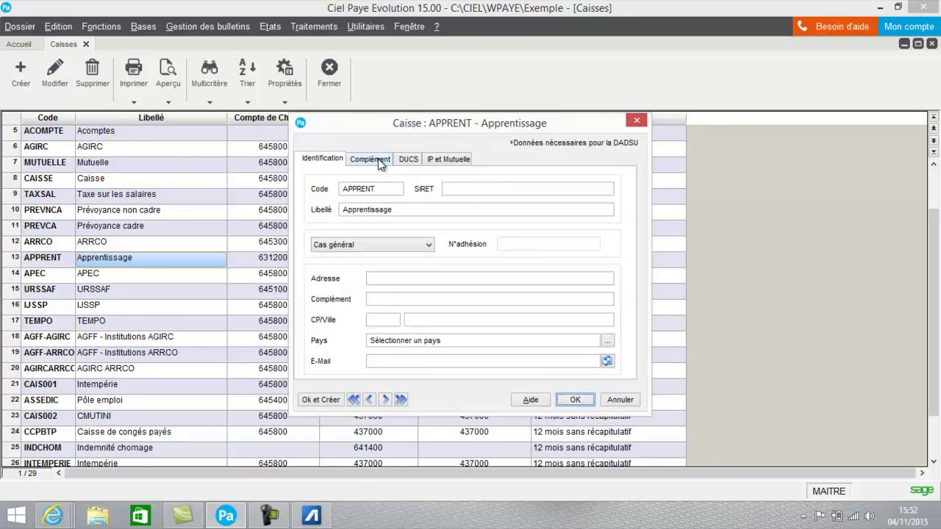
left_click(379, 162)
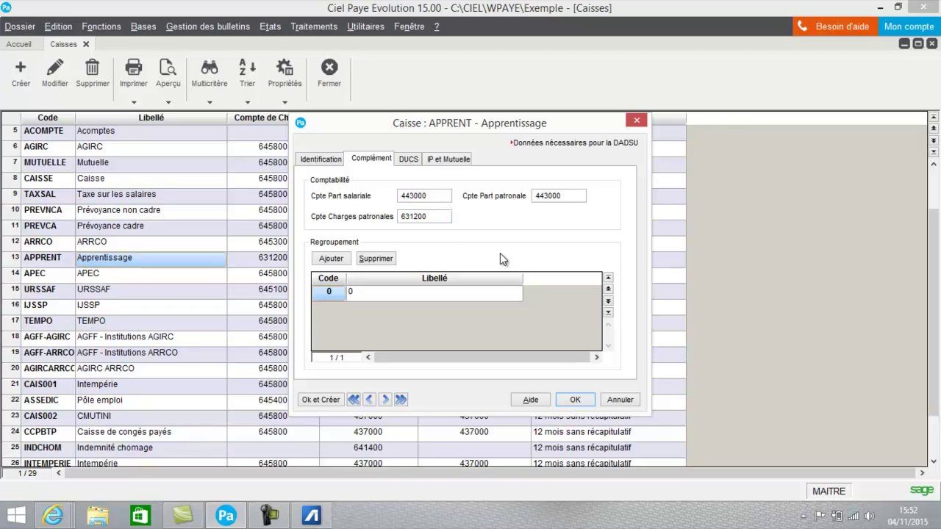
left_click(577, 400)
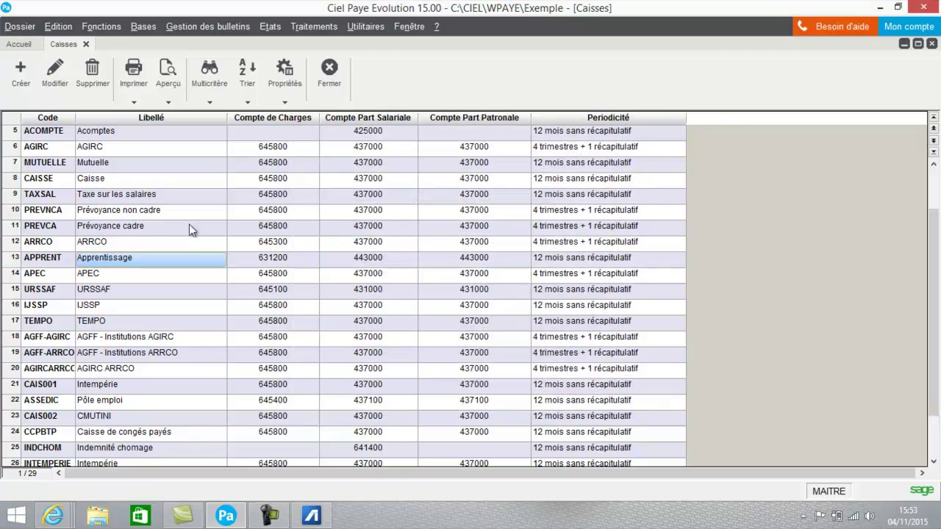
Open the Prévoyance non cadre caisse and check its accounting accounts.
left_click(112, 215)
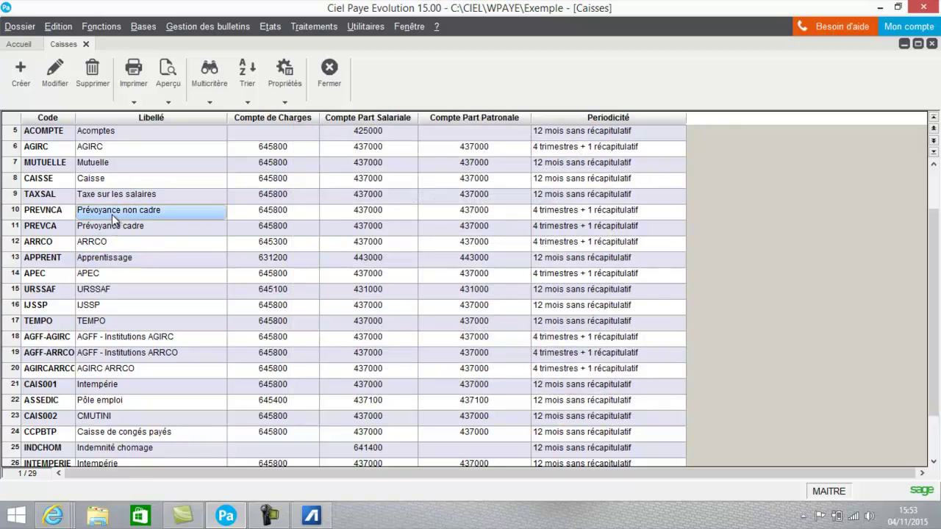
left_click(62, 86)
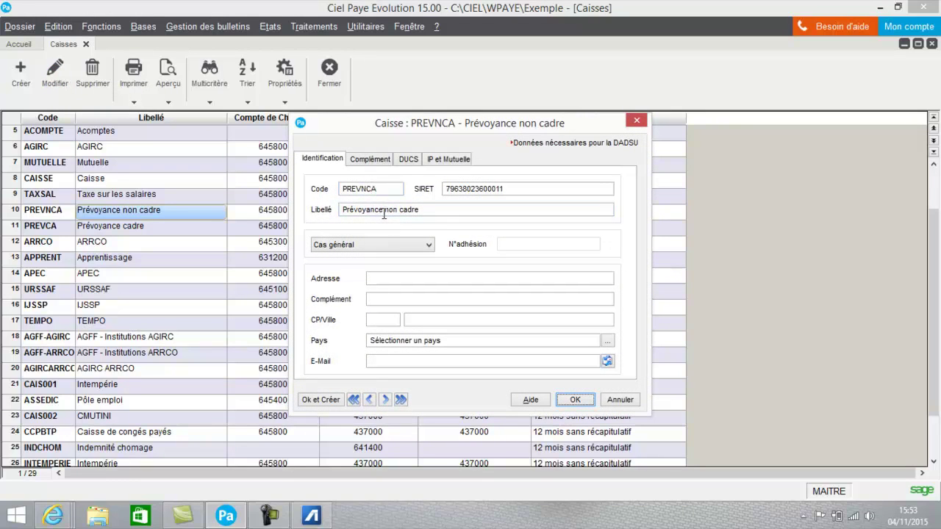
left_click(370, 159)
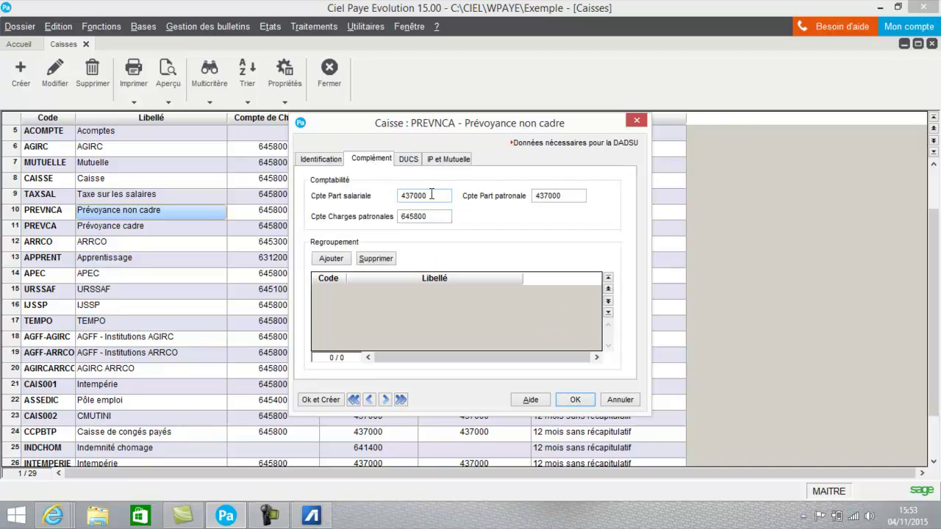
Consult the institutions de prévoyance and the délégataire code field for the Prévoyance non cadre caisse, and close its record without saving.
left_click(443, 157)
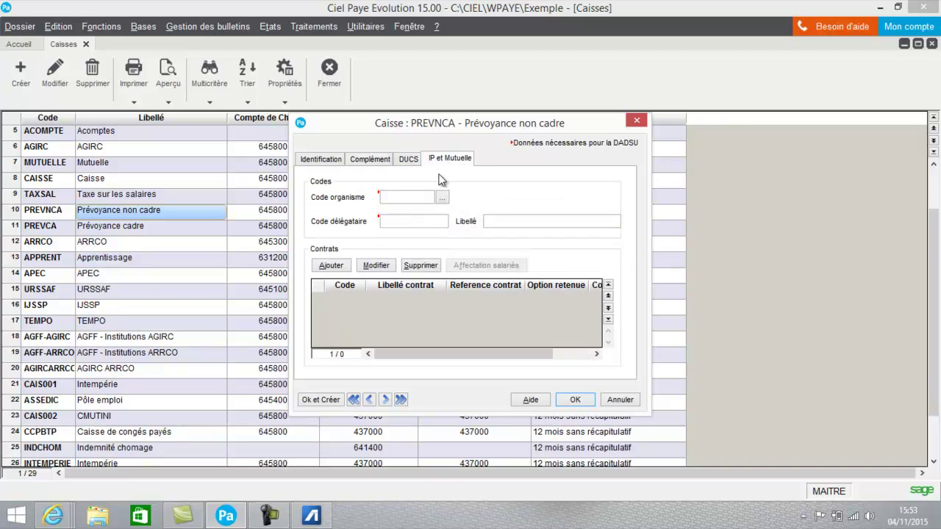
left_click(443, 198)
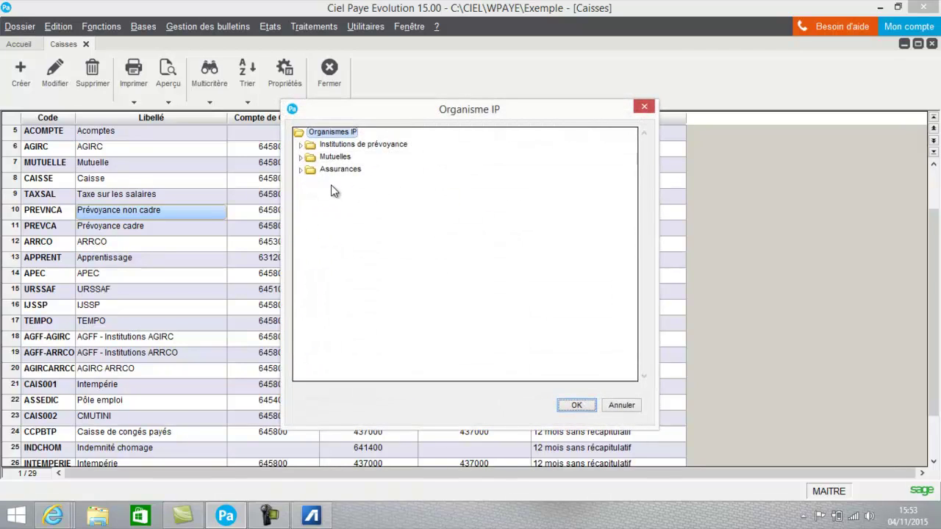
left_click(300, 145)
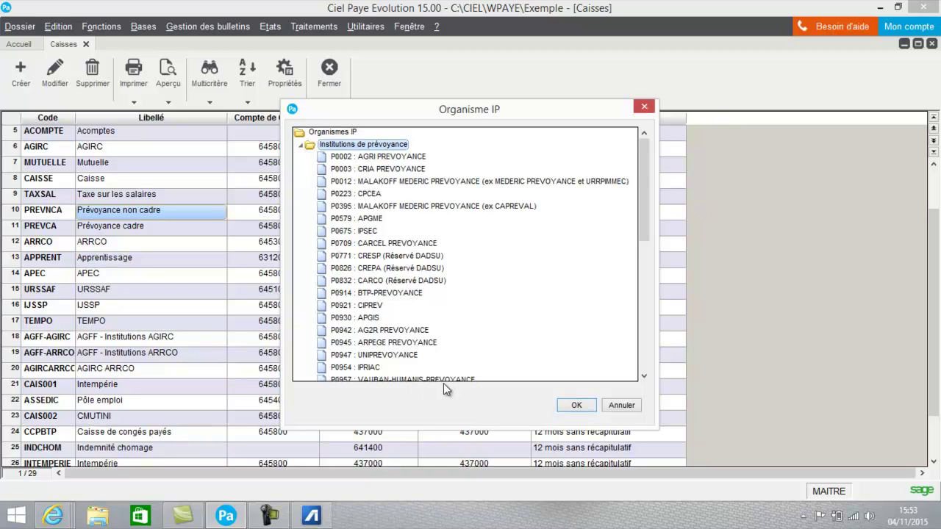
left_click(620, 405)
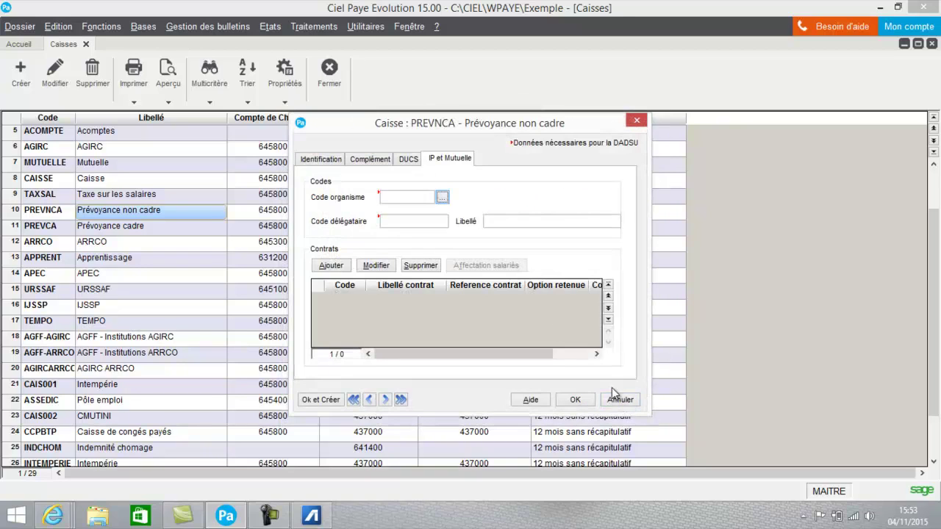
left_click(386, 219)
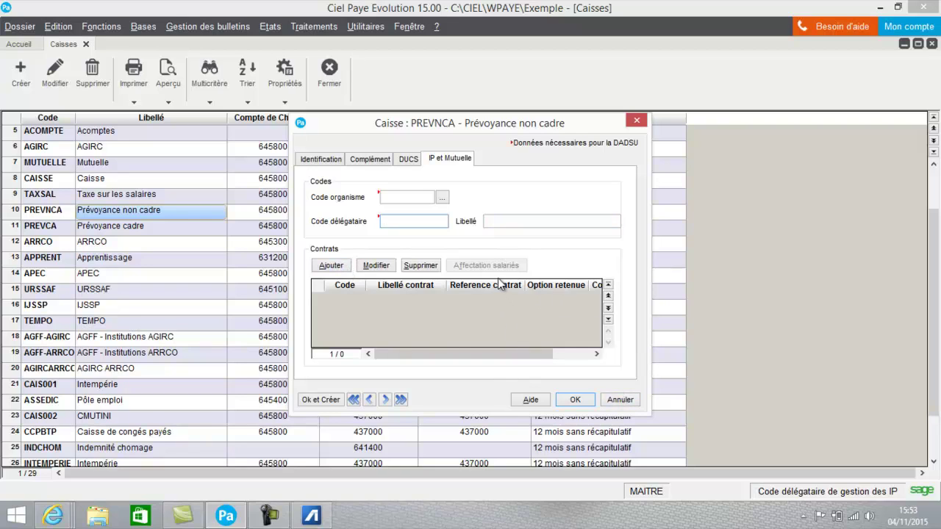
left_click(620, 399)
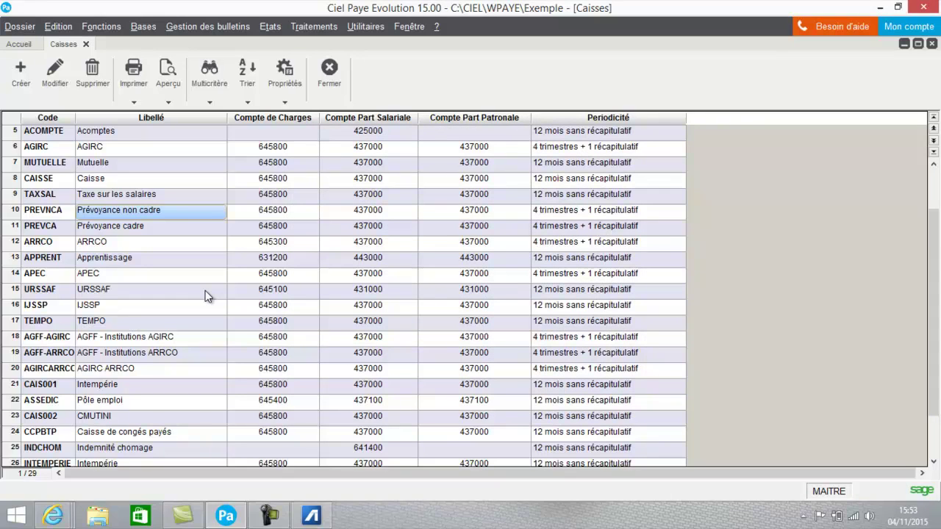
Close the list of caisses and open the list of tranches.
left_click(321, 77)
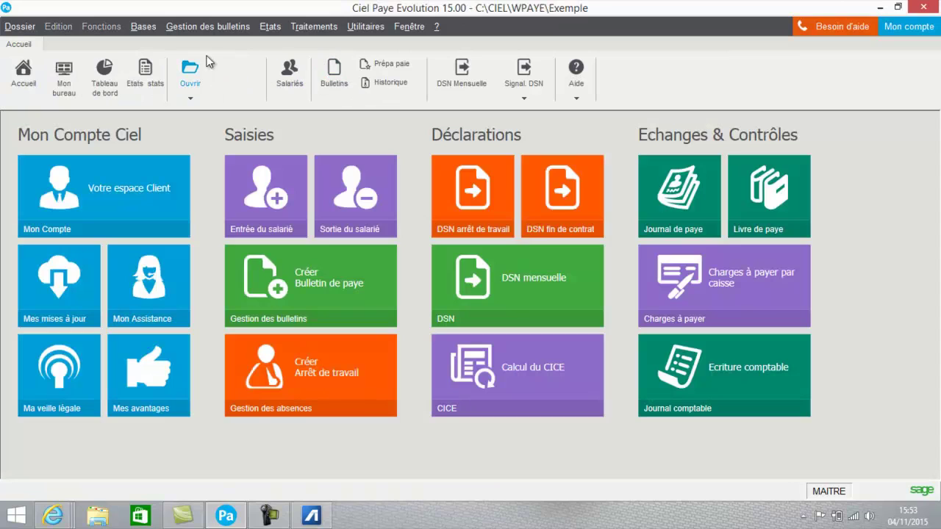
left_click(144, 27)
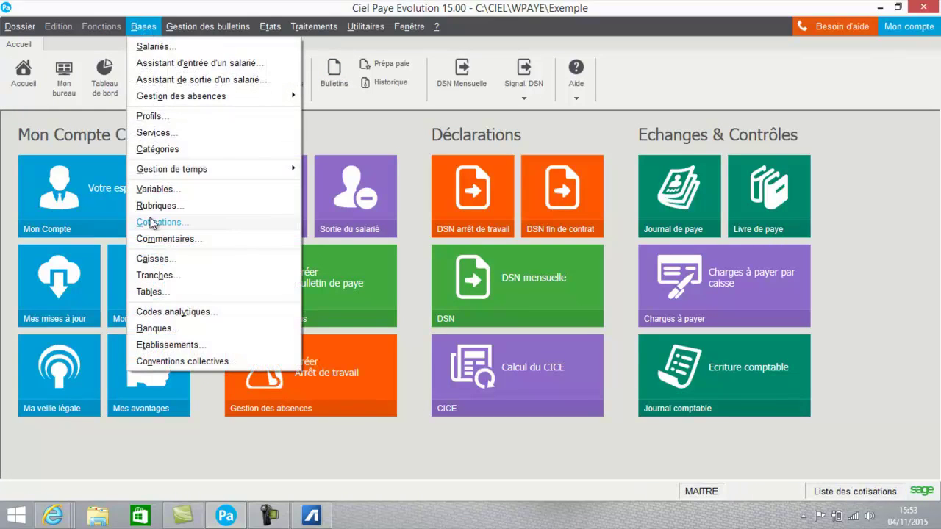
left_click(154, 276)
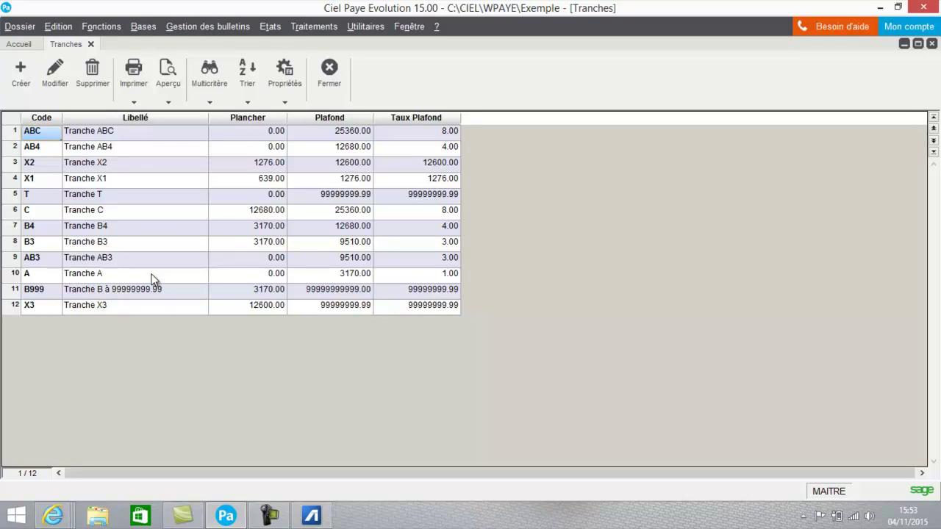
Review the bounds and the plafond Sécurité Sociale option of Tranche AB4, validate its record, and close the list of tranches.
left_click(134, 150)
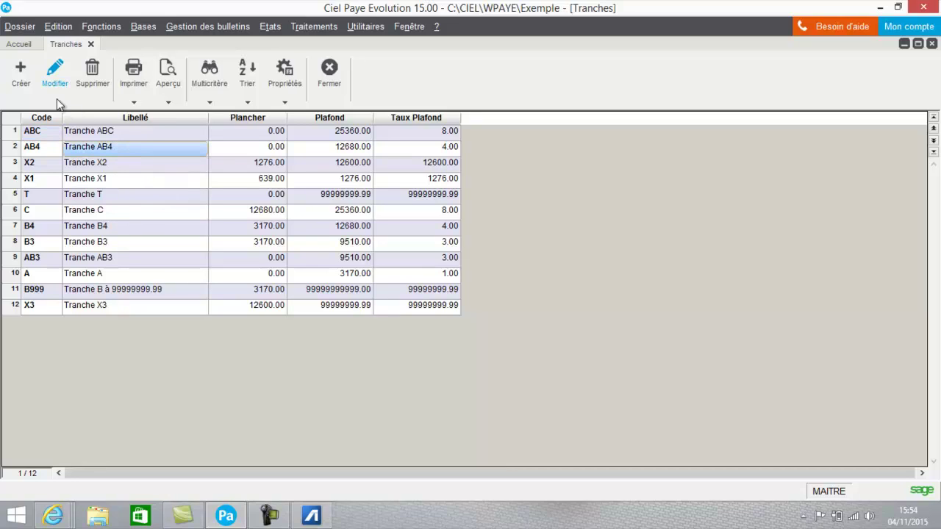
left_click(56, 78)
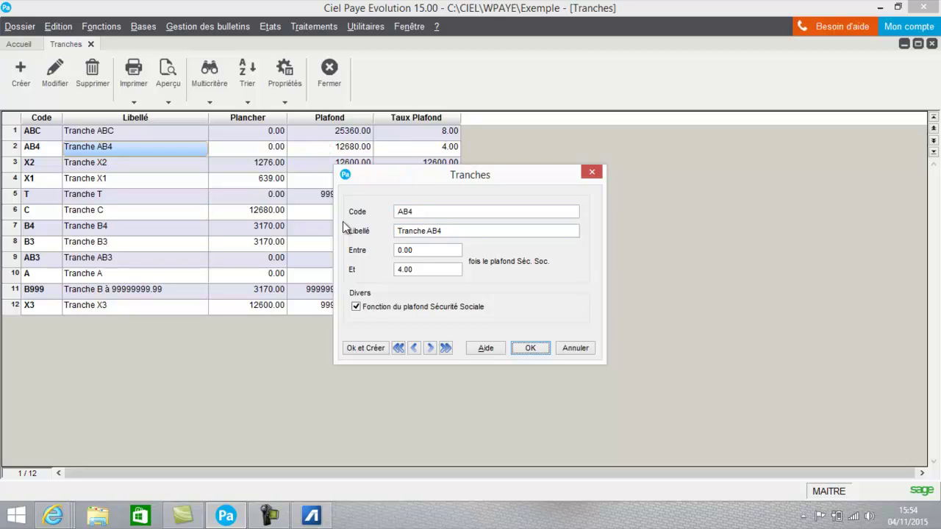
left_click(530, 348)
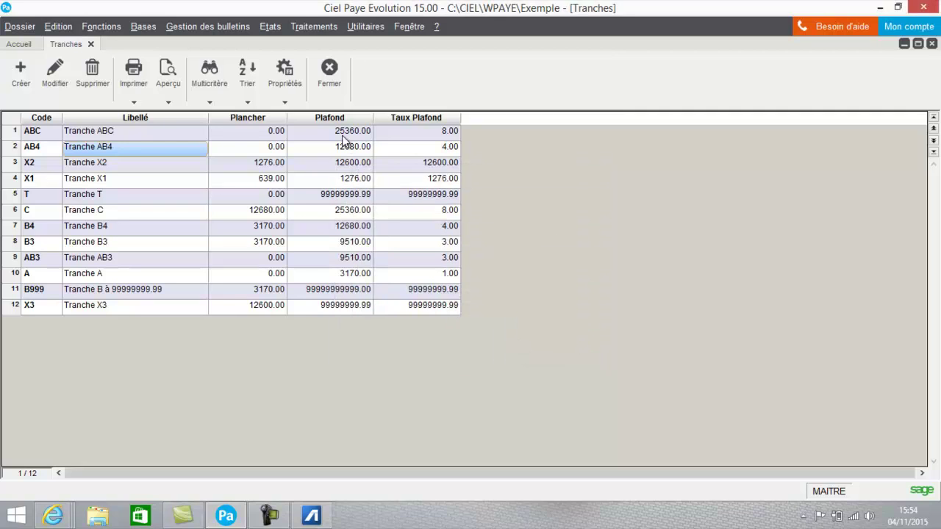
left_click(331, 77)
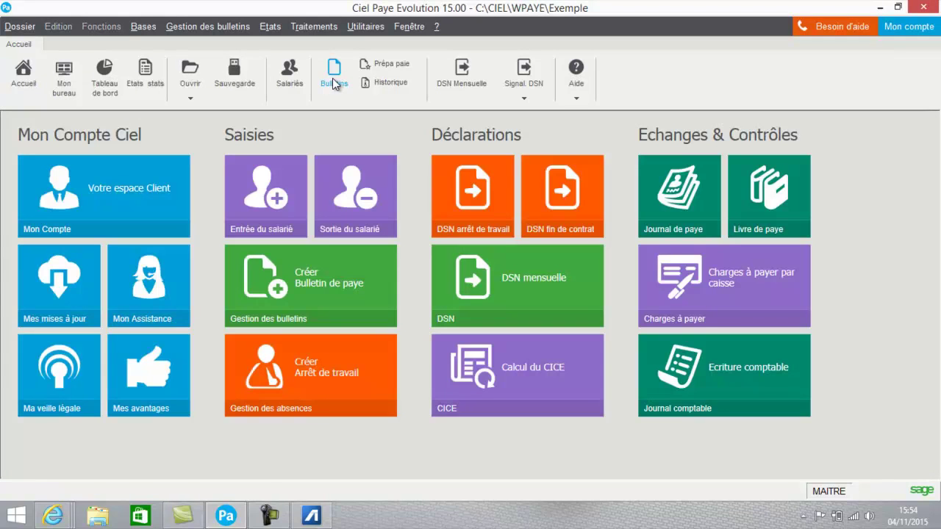
Display the available payroll base lists.
left_click(141, 28)
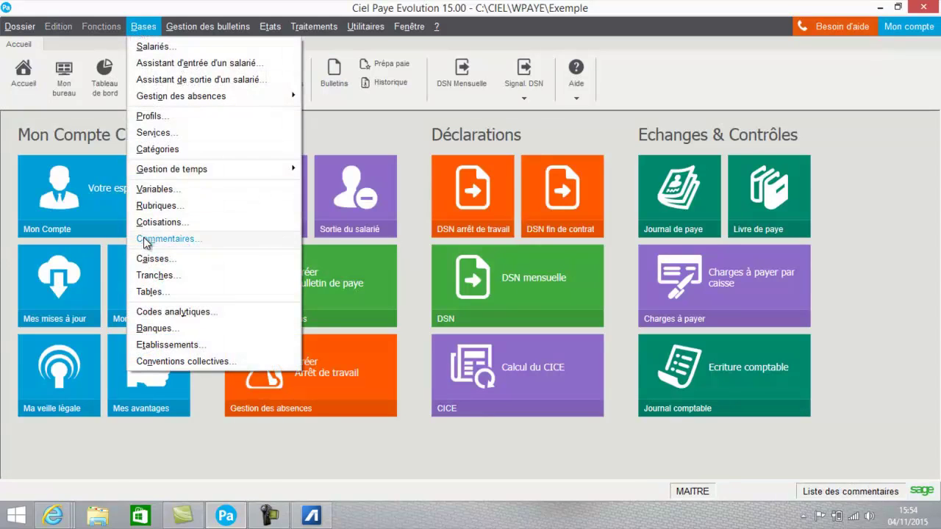